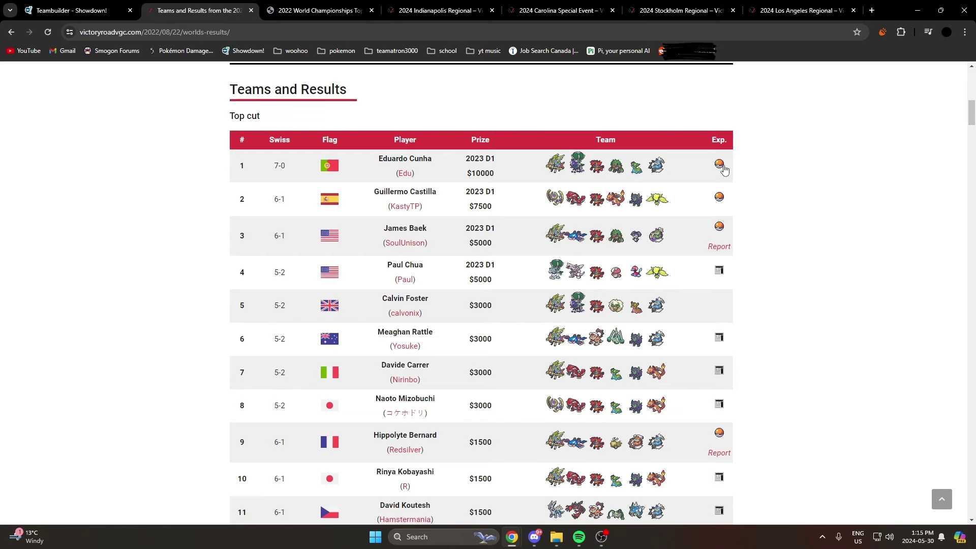
View the first-place team's details in the 2022 Worlds top cut table and close the image.
{"action": "left_click", "coordinate": [717, 164]}
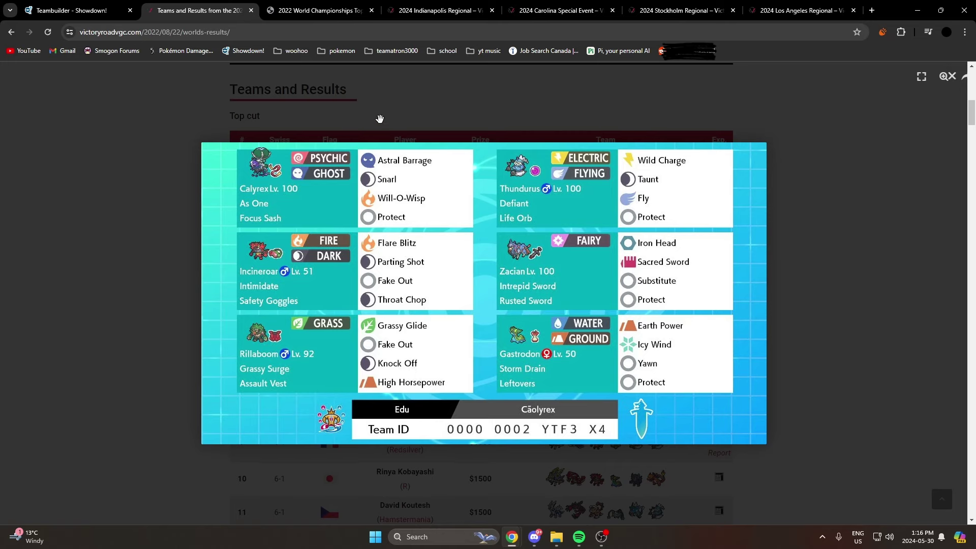
{"action": "left_click", "coordinate": [377, 117]}
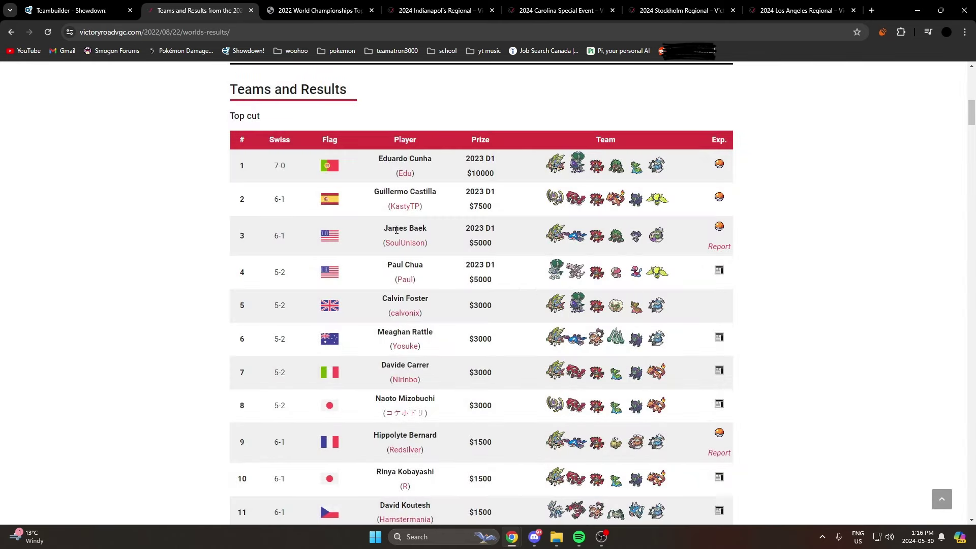
Switch to Pokémon Showdown's Teambuilder, open the team "2022 Calyrex (2013 Lebron)" and examine the Focus Sash Calyrex-Shadow's EV spread and nature.
{"action": "key", "text": "ctrl+shift+Tab"}
{"action": "left_click", "coordinate": [274, 422]}
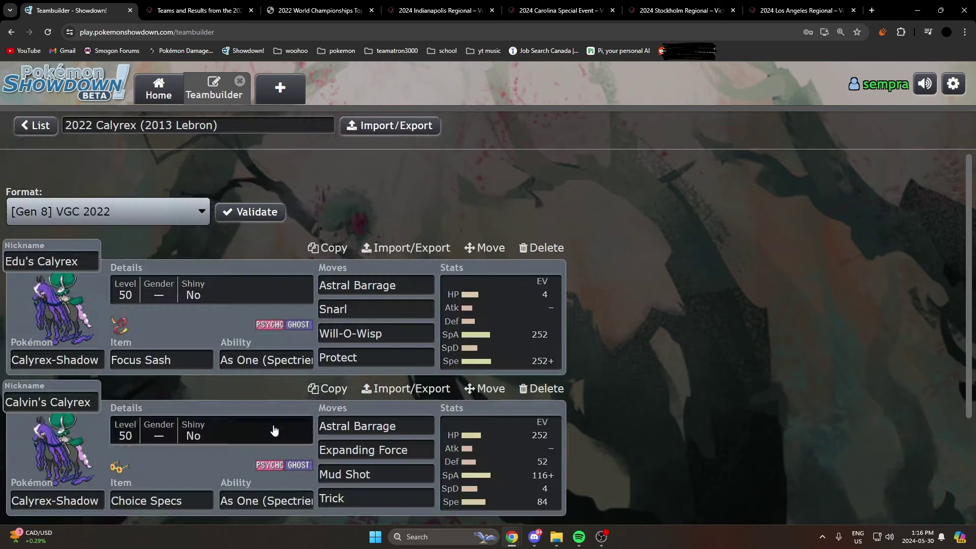
{"action": "scroll", "coordinate": [211, 376], "scroll_direction": "down", "scroll_amount": 1}
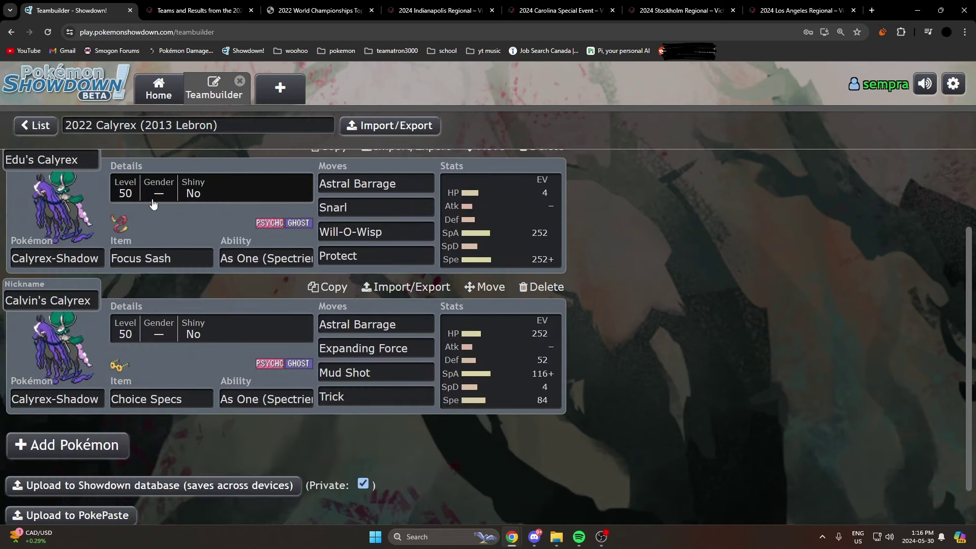
{"action": "left_click", "coordinate": [506, 254]}
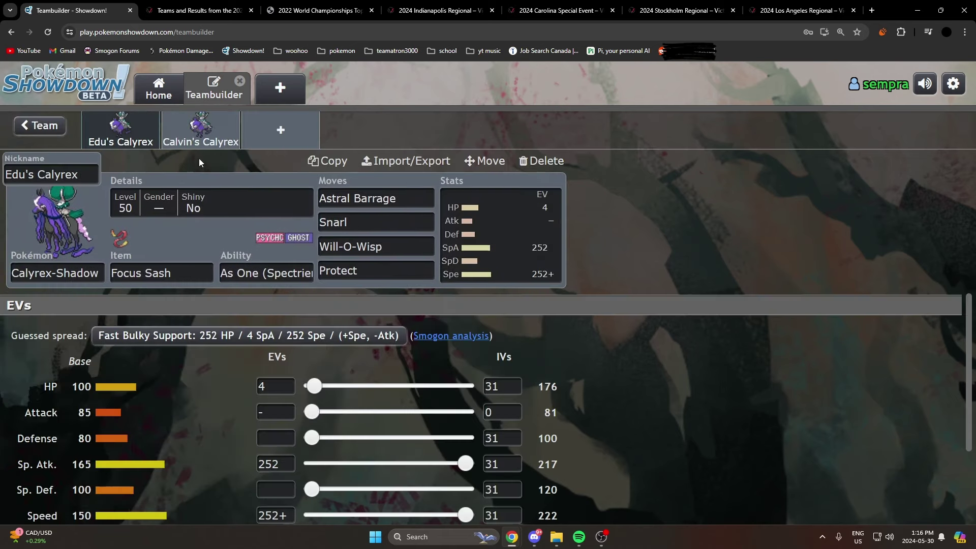
{"action": "scroll", "coordinate": [436, 452], "scroll_direction": "down", "scroll_amount": 2}
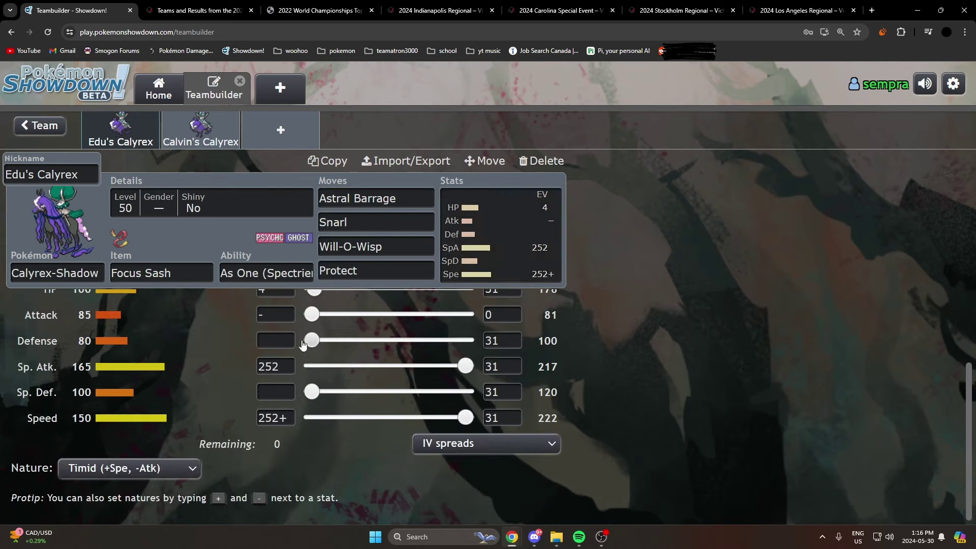
Open the Choice Specs Calyrex-Shadow set, glance back at the 2022 Worlds results, and review each of the set's four moves.
{"action": "left_click", "coordinate": [207, 127]}
{"action": "left_click", "coordinate": [199, 10]}
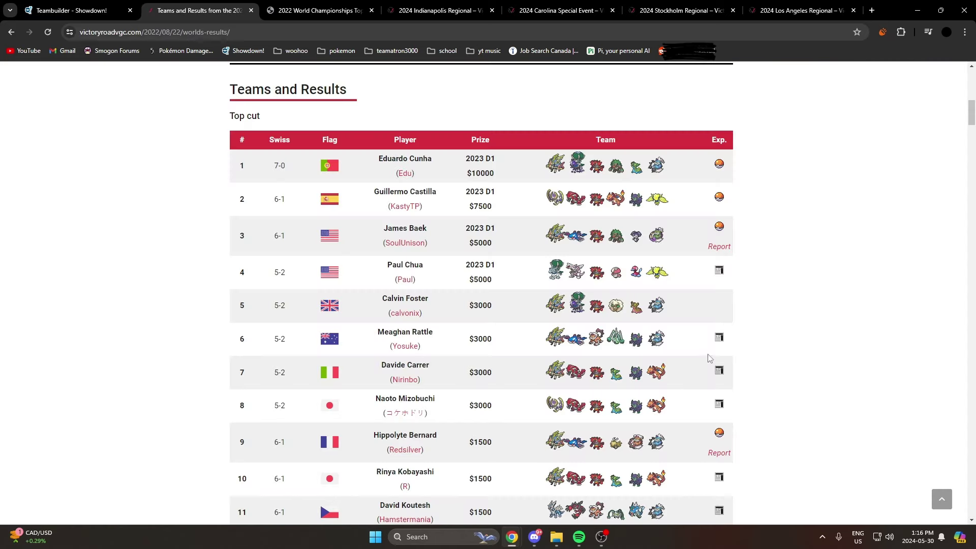
{"action": "left_click", "coordinate": [72, 10]}
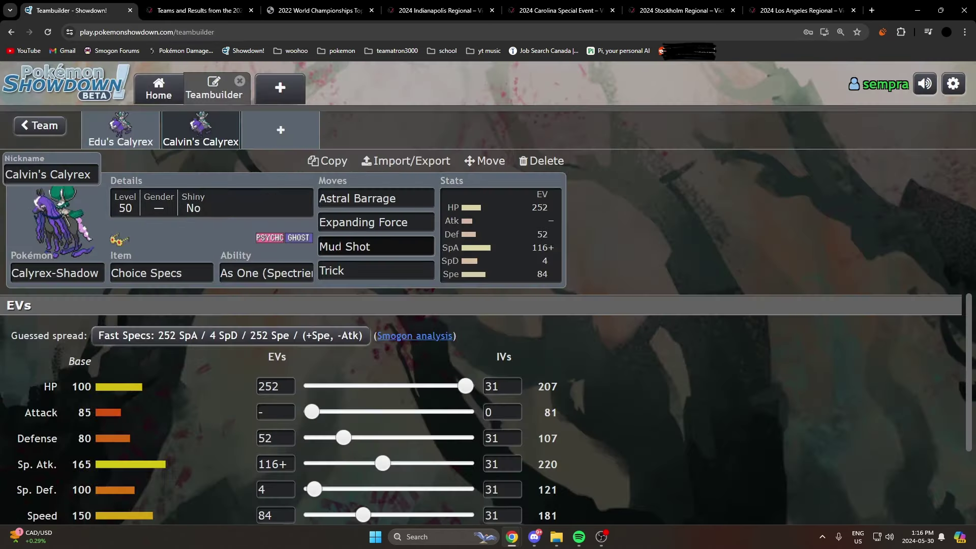
{"action": "left_click", "coordinate": [387, 198]}
{"action": "left_click", "coordinate": [387, 222]}
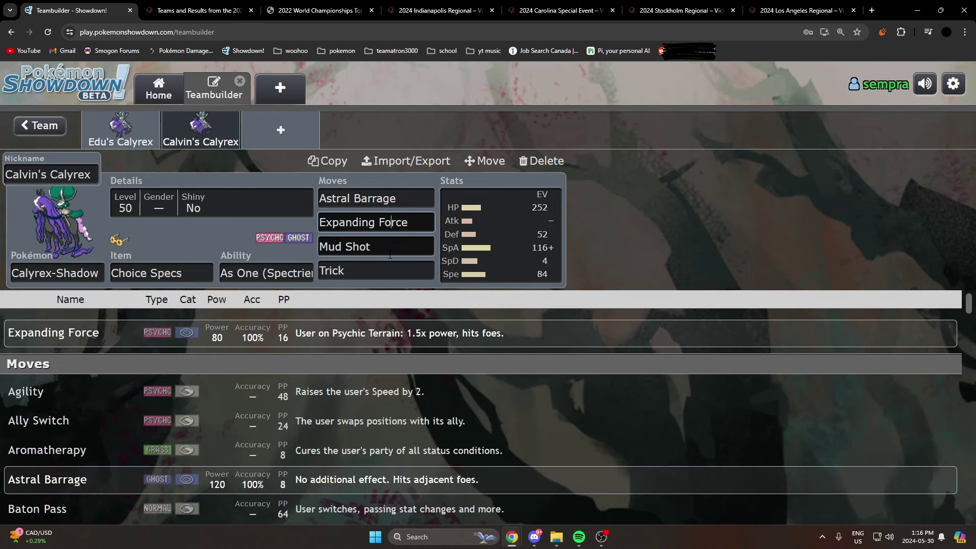
{"action": "left_click", "coordinate": [386, 247]}
{"action": "key", "text": "Tab"}
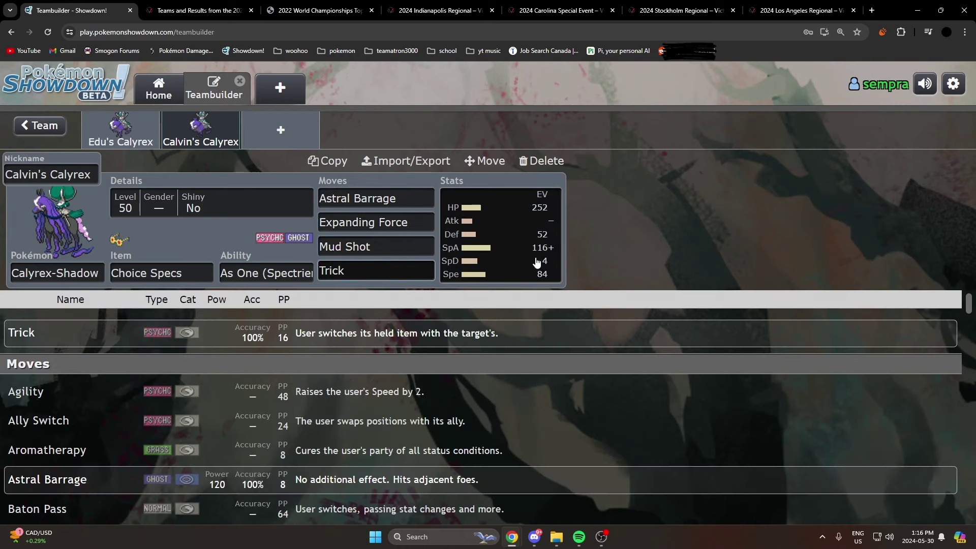
Examine the Choice Specs Calyrex-Shadow's EV spread and nature, and compare them with the Focus Sash set.
{"action": "left_click", "coordinate": [538, 261]}
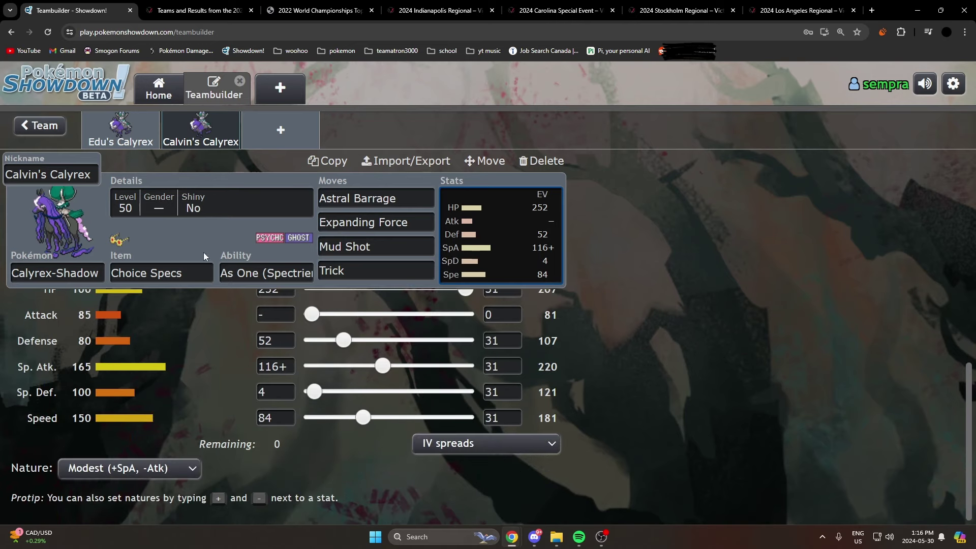
{"action": "left_click", "coordinate": [197, 128]}
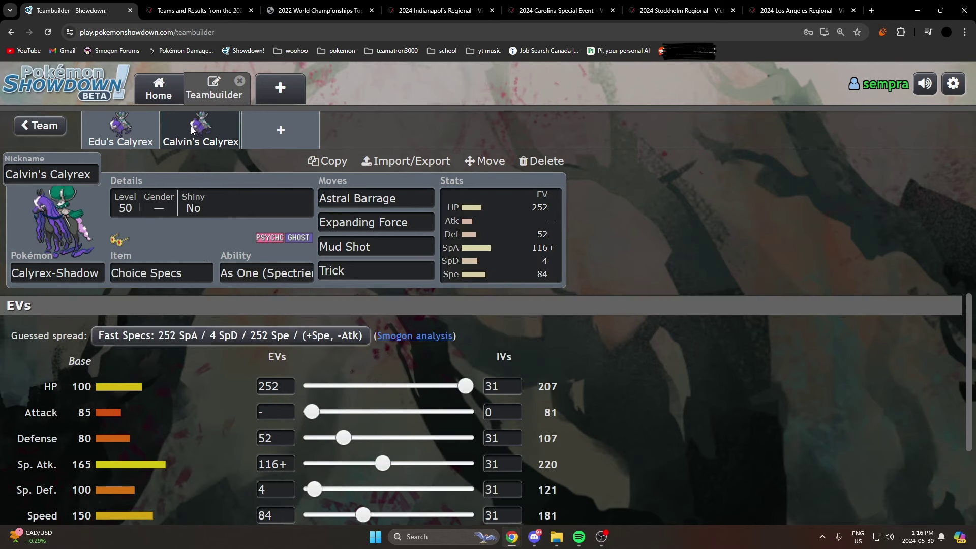
{"action": "scroll", "coordinate": [172, 387], "scroll_direction": "down", "scroll_amount": 2}
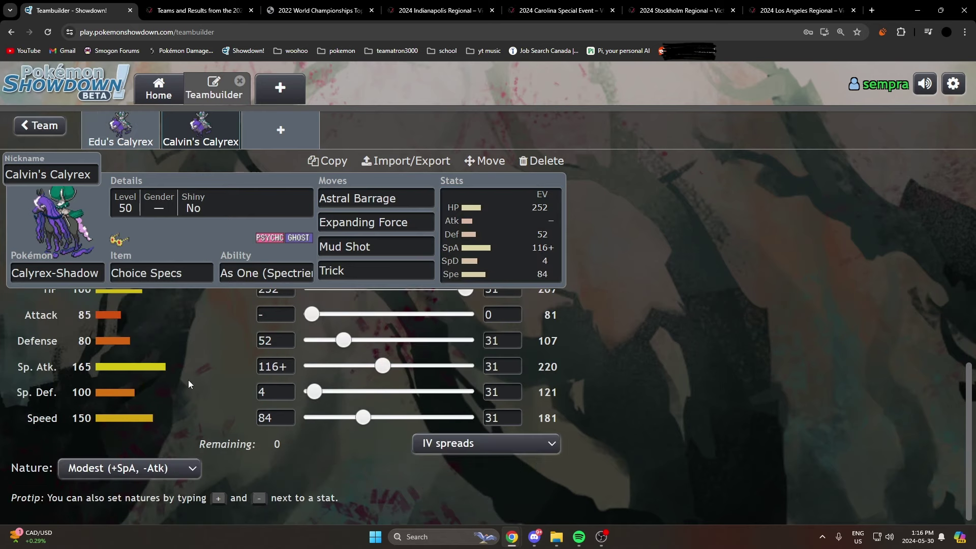
{"action": "left_click", "coordinate": [120, 130]}
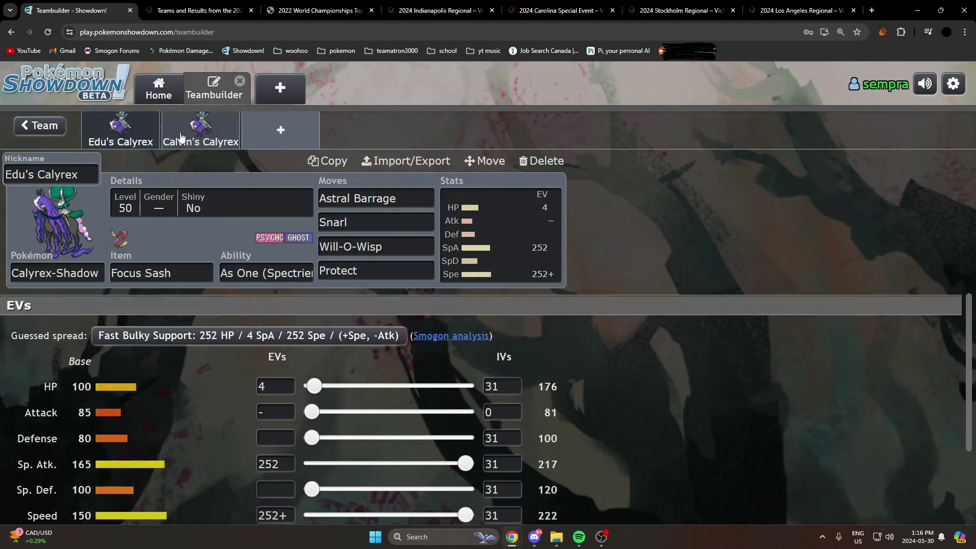
{"action": "left_click", "coordinate": [198, 127]}
Return to the team list, open the team "Start of Reg G Calyrex" and show its Calyrex-Shadow's EV spread.
{"action": "left_click", "coordinate": [41, 126]}
{"action": "left_click", "coordinate": [35, 129]}
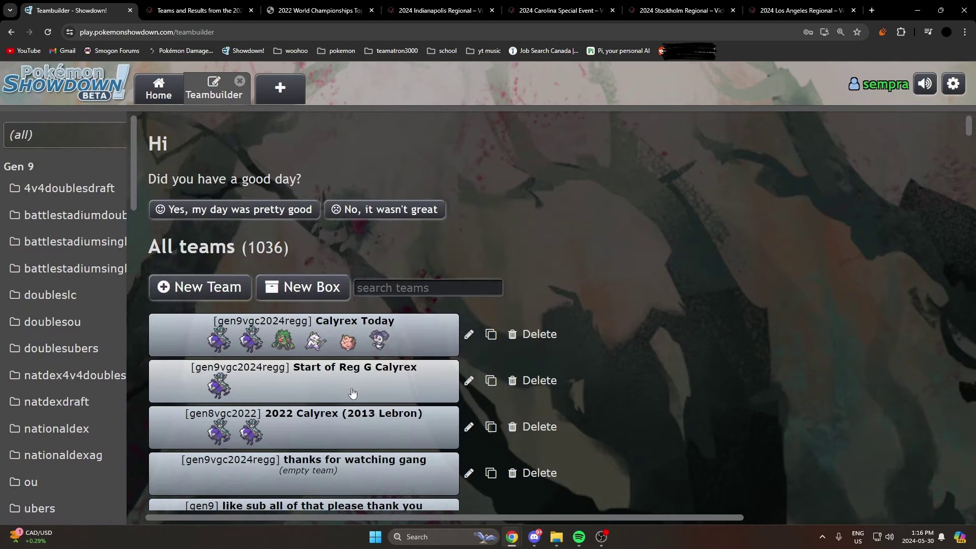
{"action": "left_click", "coordinate": [353, 393]}
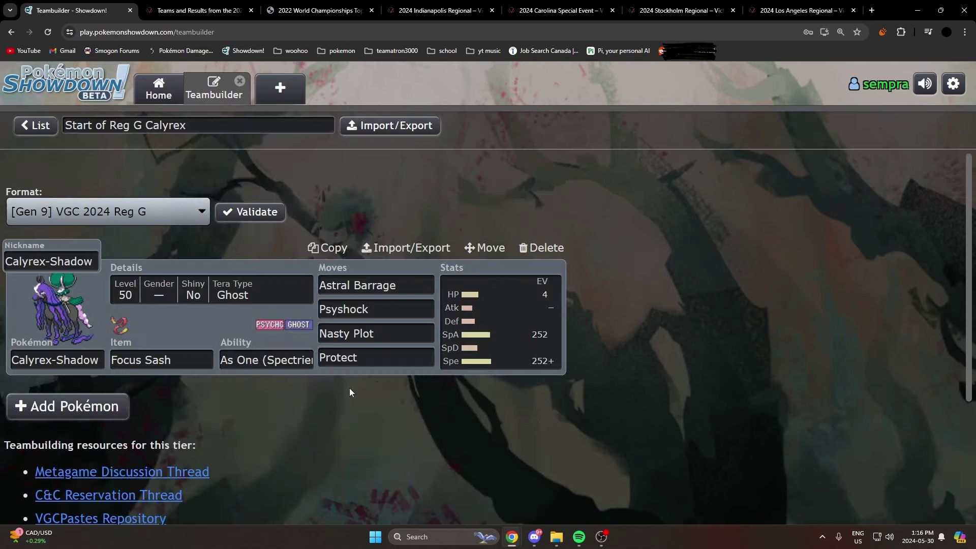
{"action": "left_click", "coordinate": [500, 317]}
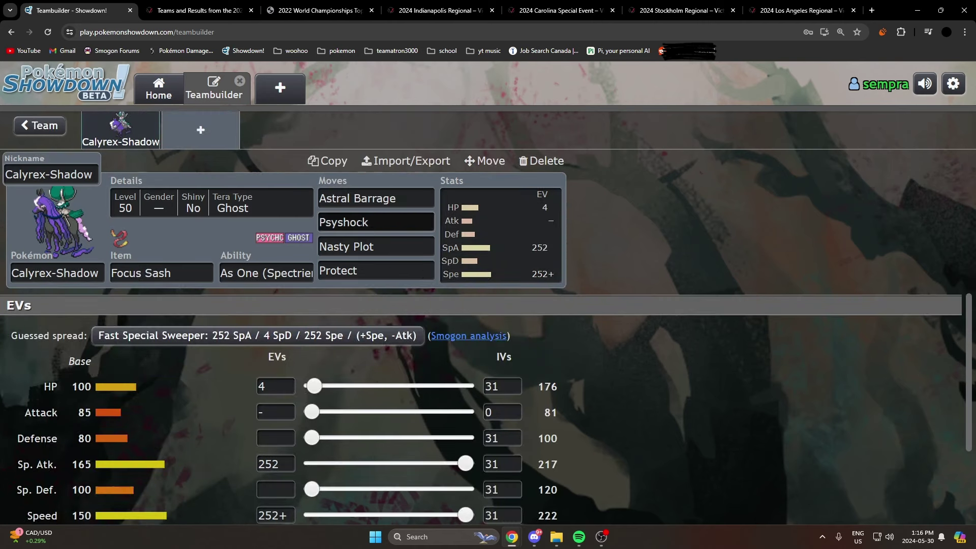
Review the Reg G Calyrex-Shadow's four moves, held item and Tera type details.
{"action": "left_click", "coordinate": [356, 199]}
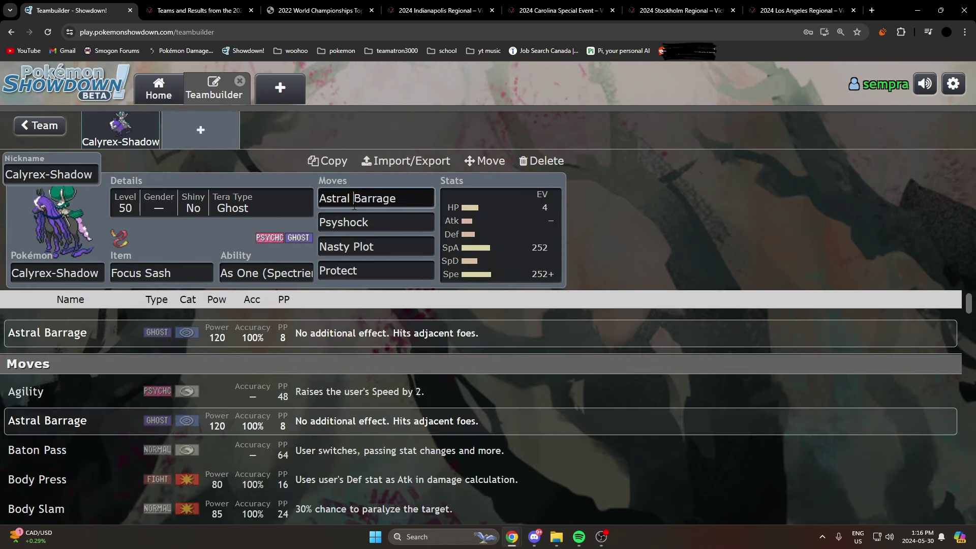
{"action": "left_click", "coordinate": [362, 222]}
{"action": "left_click", "coordinate": [372, 247]}
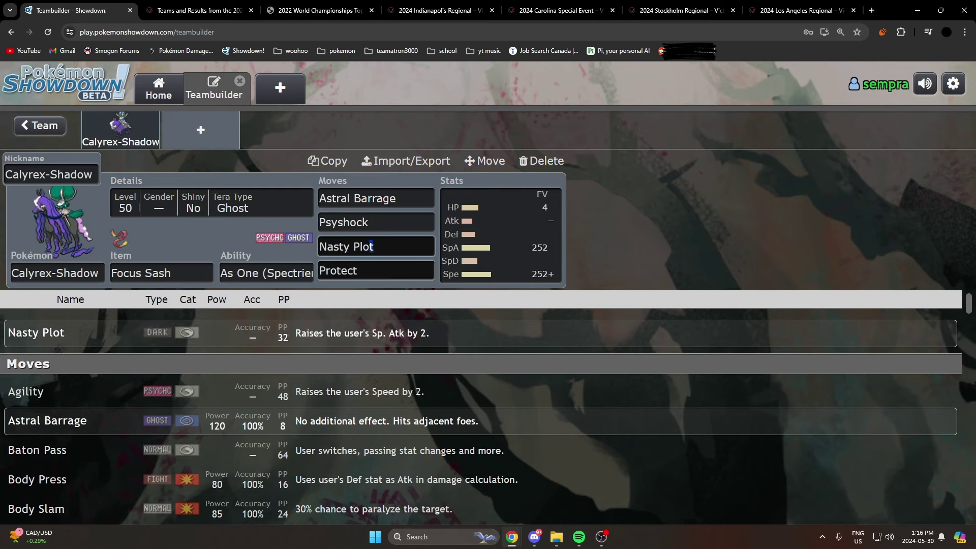
{"action": "left_click", "coordinate": [374, 271]}
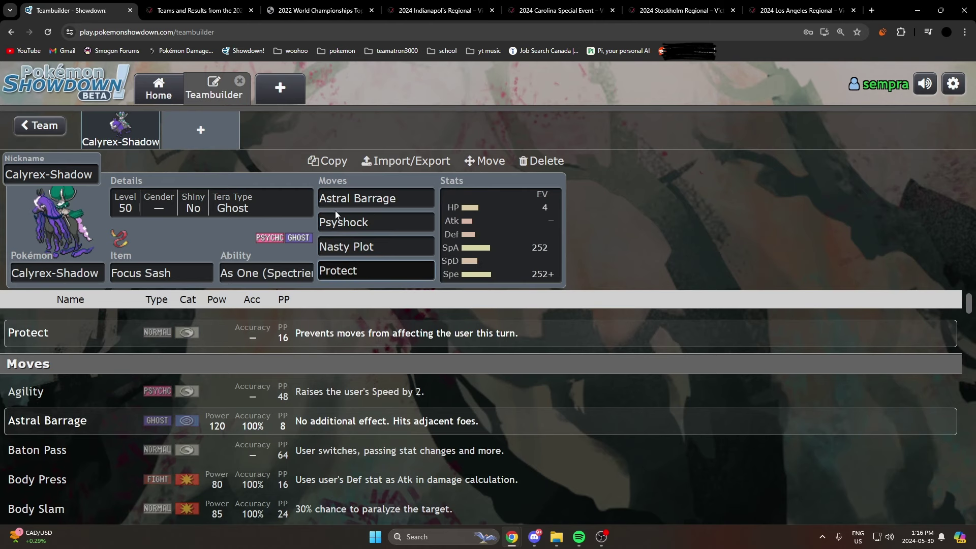
{"action": "left_click", "coordinate": [174, 265]}
{"action": "left_click", "coordinate": [229, 210]}
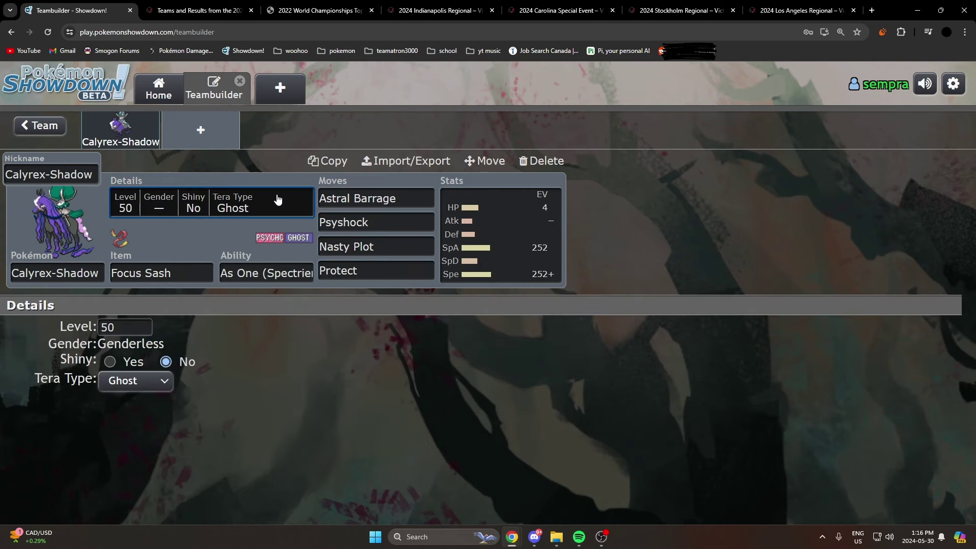
{"action": "left_click", "coordinate": [377, 190]}
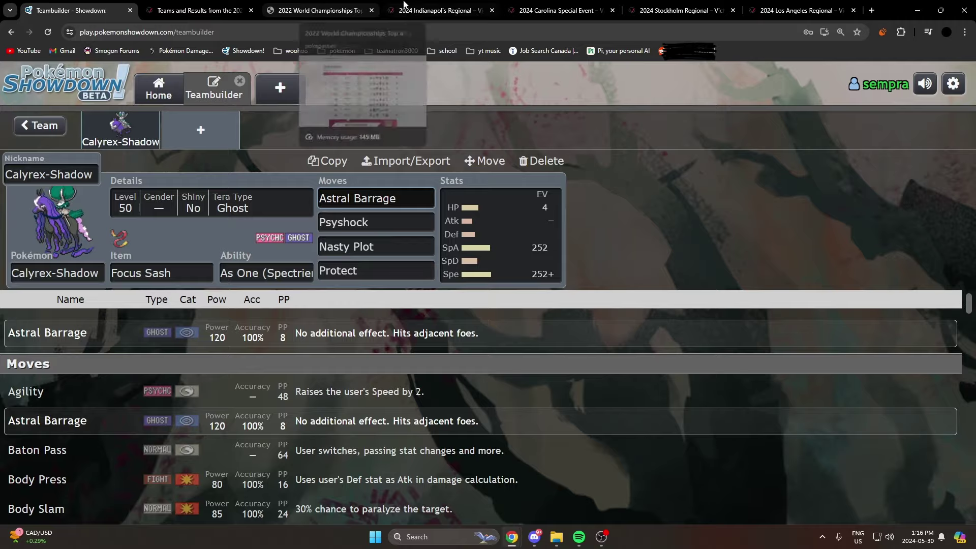
Look through the 2024 Indianapolis Regional results for Calyrex-Shadow teams, and view the 27th-place open team list before closing it.
{"action": "left_click", "coordinate": [417, 6]}
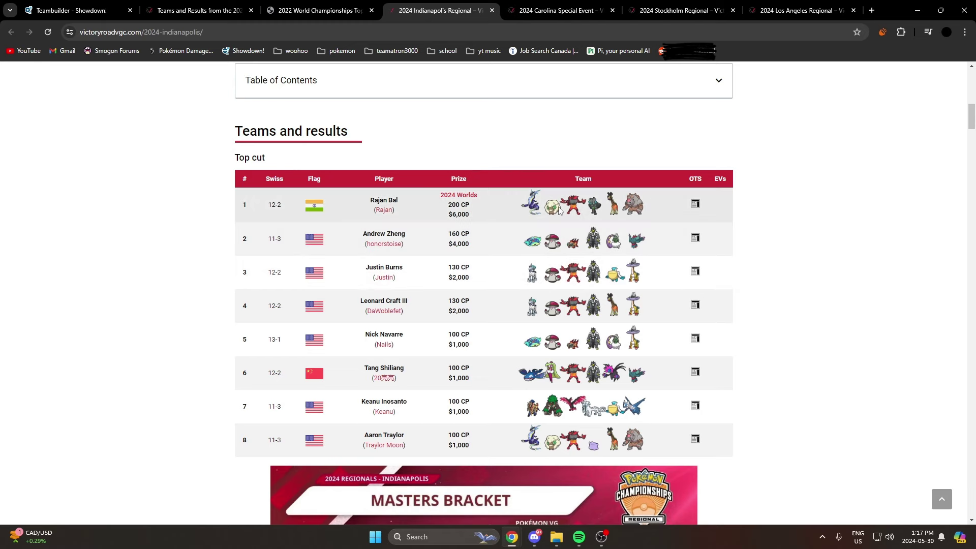
{"action": "scroll", "coordinate": [523, 437], "scroll_direction": "down", "scroll_amount": 10}
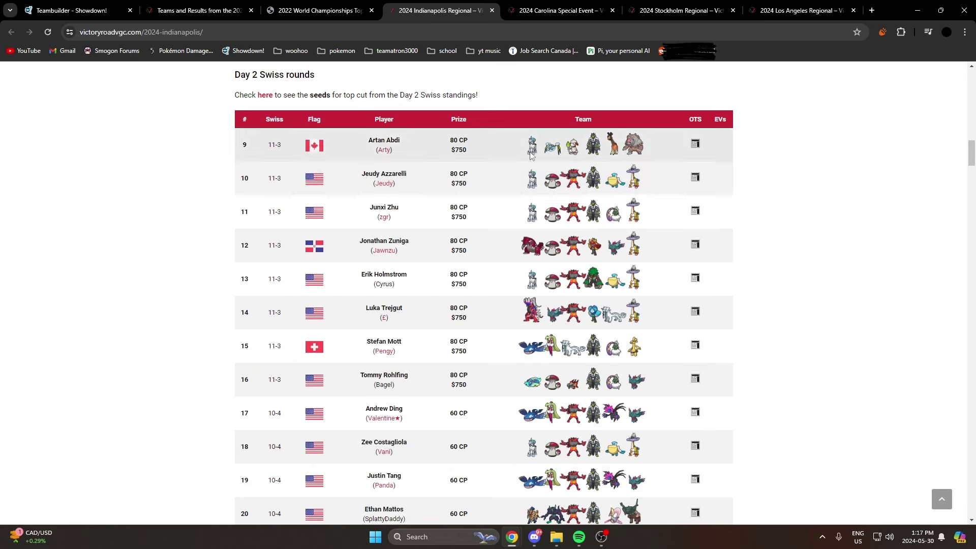
{"action": "scroll", "coordinate": [531, 381], "scroll_direction": "down", "scroll_amount": 4}
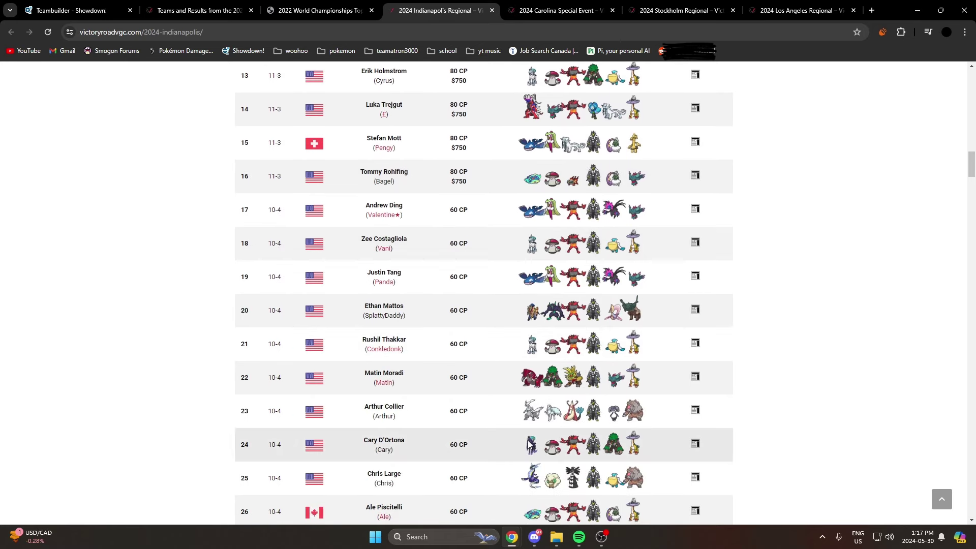
{"action": "scroll", "coordinate": [528, 446], "scroll_direction": "down", "scroll_amount": 4}
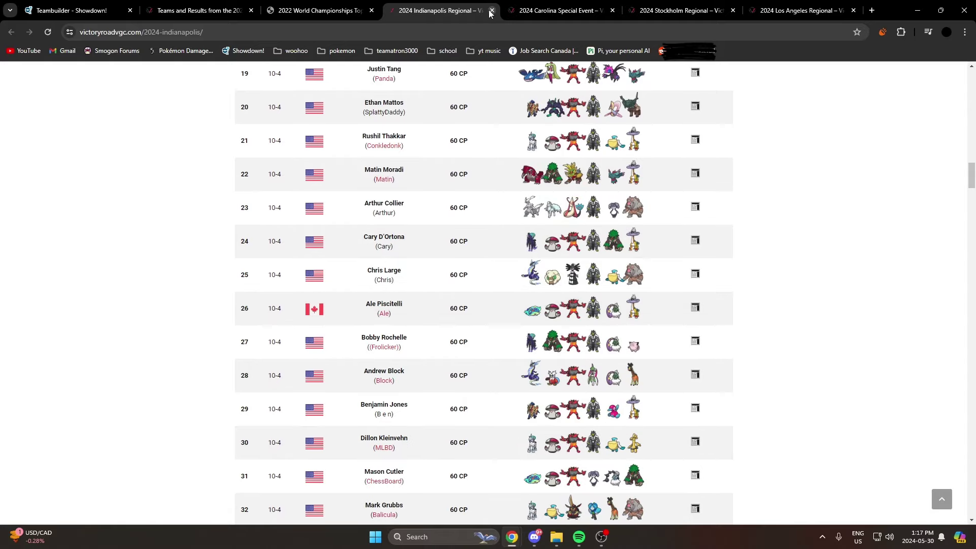
{"action": "left_click", "coordinate": [695, 341]}
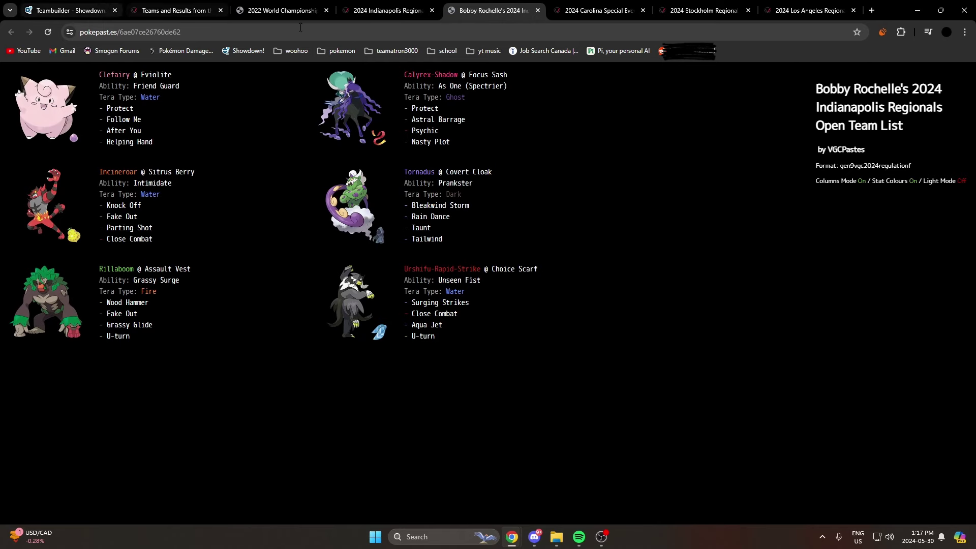
{"action": "left_click", "coordinate": [537, 11]}
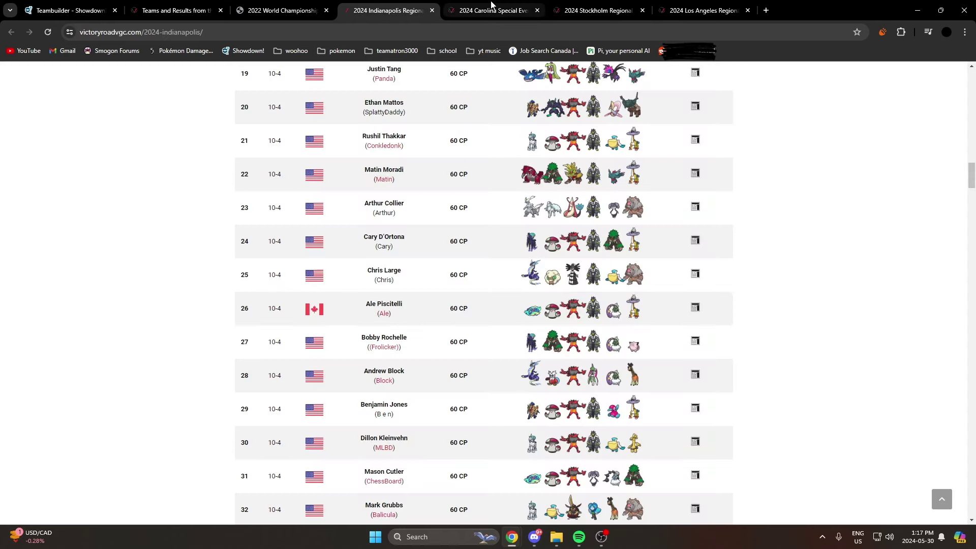
Examine the 2024 Carolina Special Event's details and top cut teams, and close that page.
{"action": "left_click", "coordinate": [537, 15]}
{"action": "scroll", "coordinate": [389, 212], "scroll_direction": "up", "scroll_amount": 7}
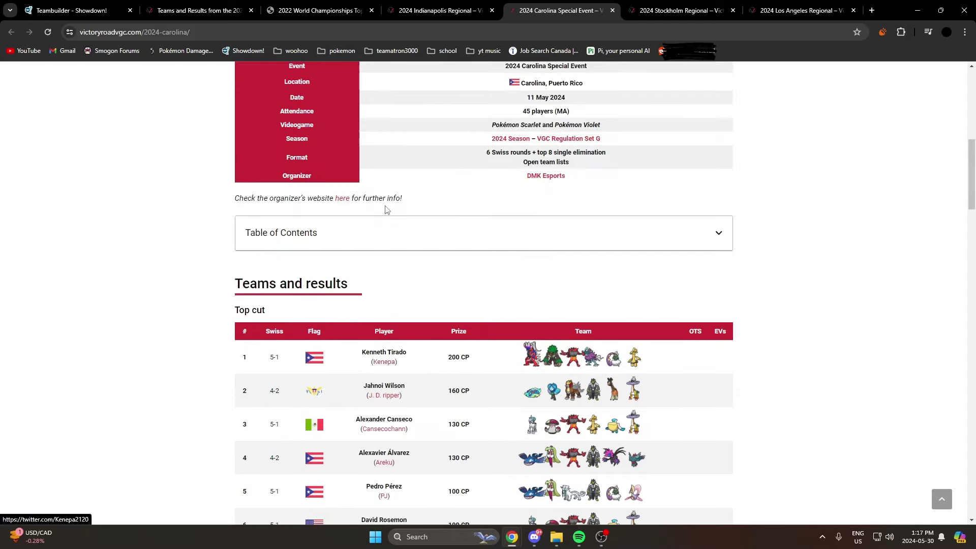
{"action": "scroll", "coordinate": [394, 218], "scroll_direction": "up", "scroll_amount": 4}
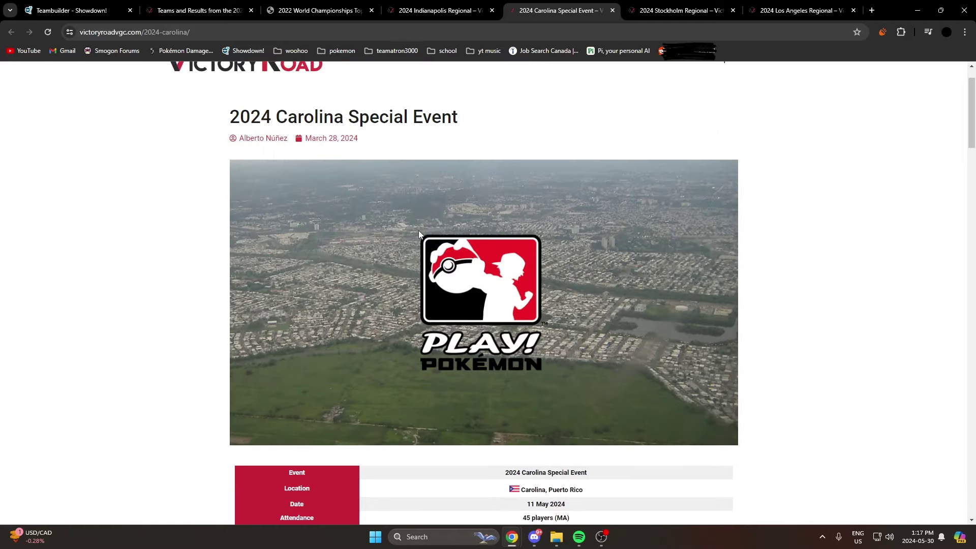
{"action": "scroll", "coordinate": [419, 230], "scroll_direction": "down", "scroll_amount": 13}
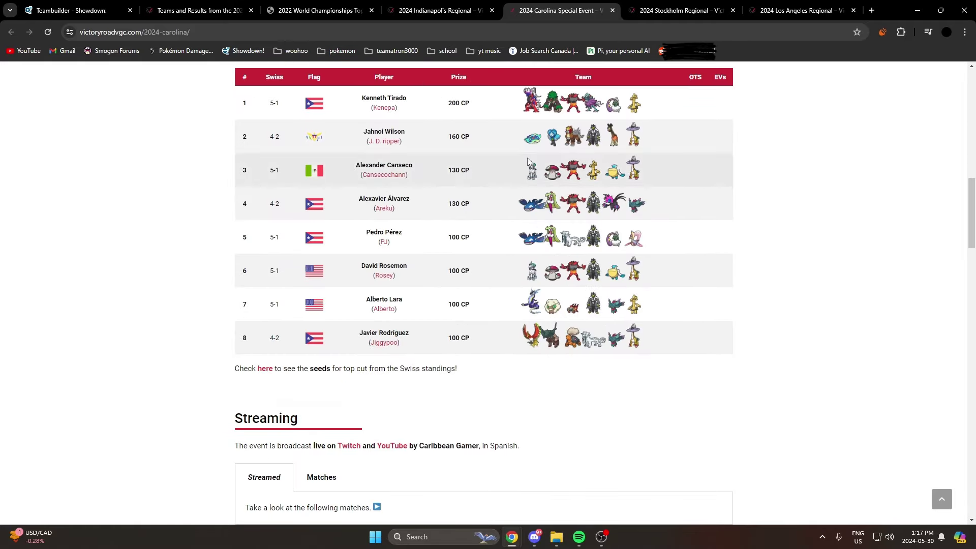
{"action": "scroll", "coordinate": [539, 312], "scroll_direction": "down", "scroll_amount": 6}
{"action": "scroll", "coordinate": [538, 312], "scroll_direction": "down", "scroll_amount": 6}
{"action": "scroll", "coordinate": [544, 331], "scroll_direction": "up", "scroll_amount": 13}
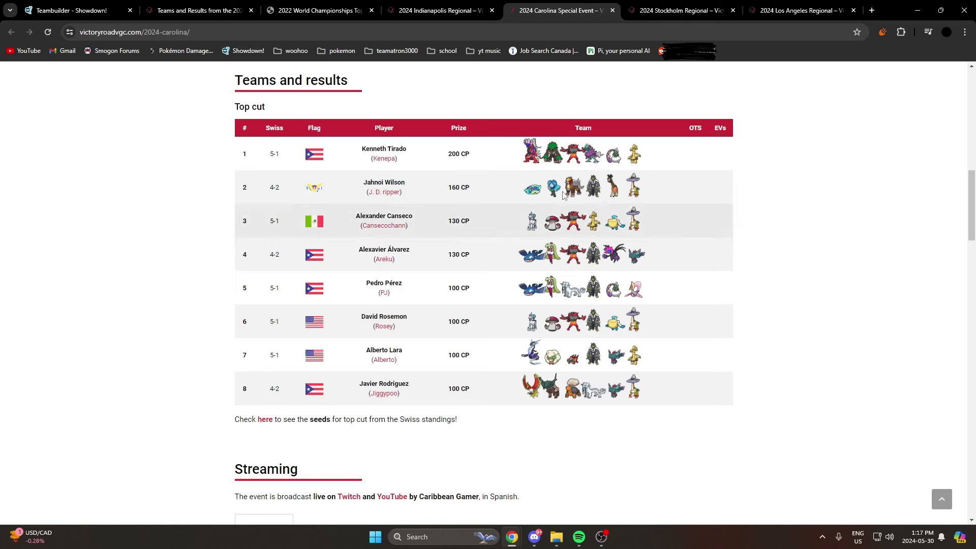
{"action": "left_click", "coordinate": [612, 11]}
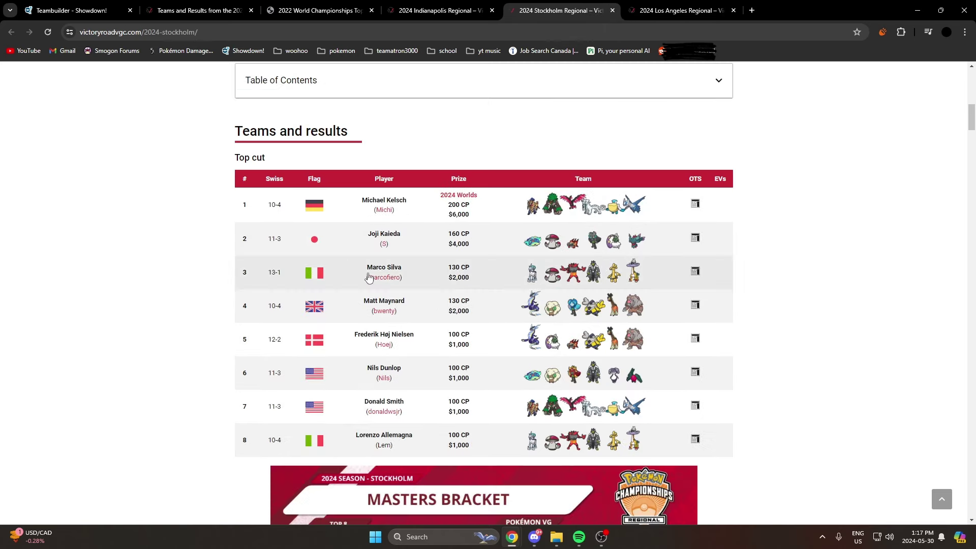
Examine the 2024 Stockholm Regional's event details, top cut and Day 2 Swiss teams for Calyrex-Shadow.
{"action": "scroll", "coordinate": [348, 267], "scroll_direction": "up", "scroll_amount": 7}
{"action": "scroll", "coordinate": [399, 295], "scroll_direction": "down", "scroll_amount": 4}
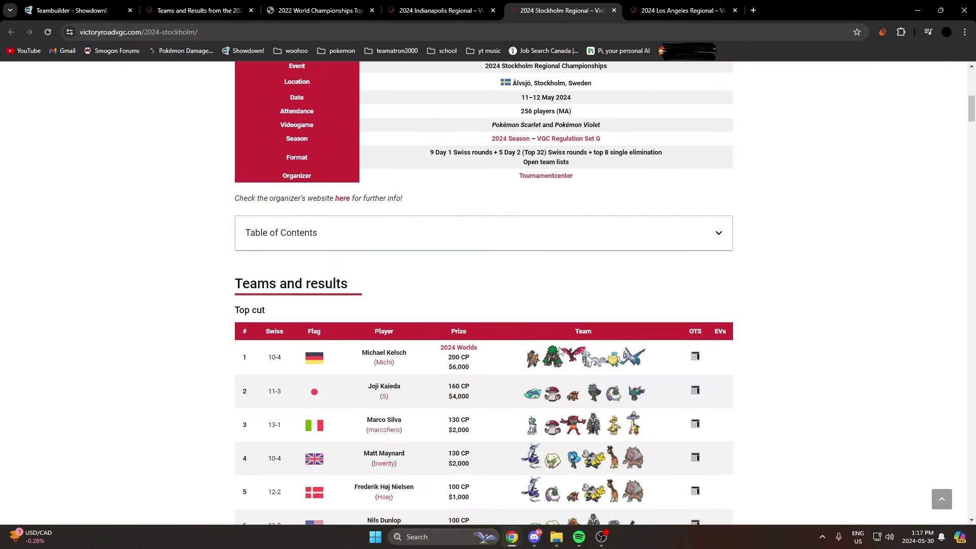
{"action": "scroll", "coordinate": [506, 333], "scroll_direction": "down", "scroll_amount": 13}
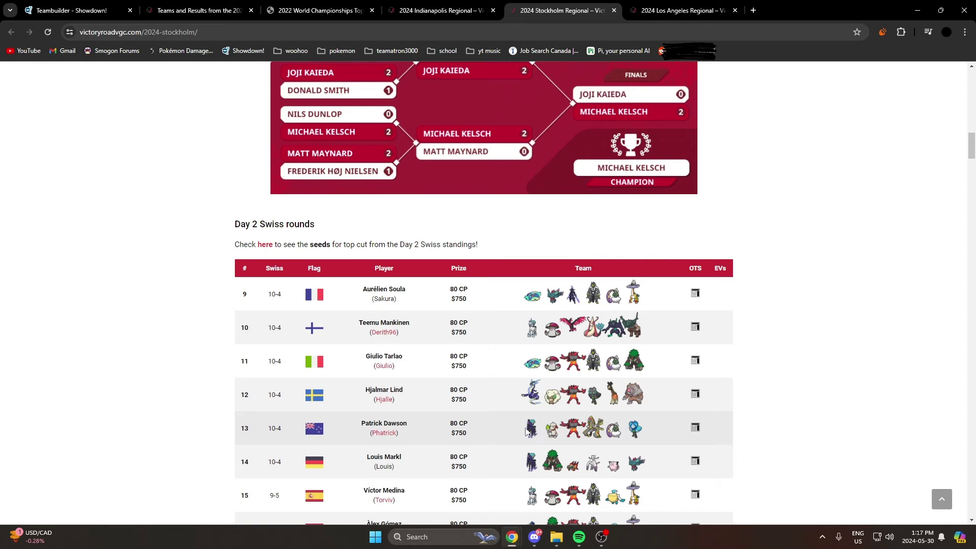
Recheck the 2024 Stockholm Regional's top cut teams, and close the 2024 Indianapolis Regional and 2022 World Championships team pages.
{"action": "scroll", "coordinate": [663, 432], "scroll_direction": "up", "scroll_amount": 11}
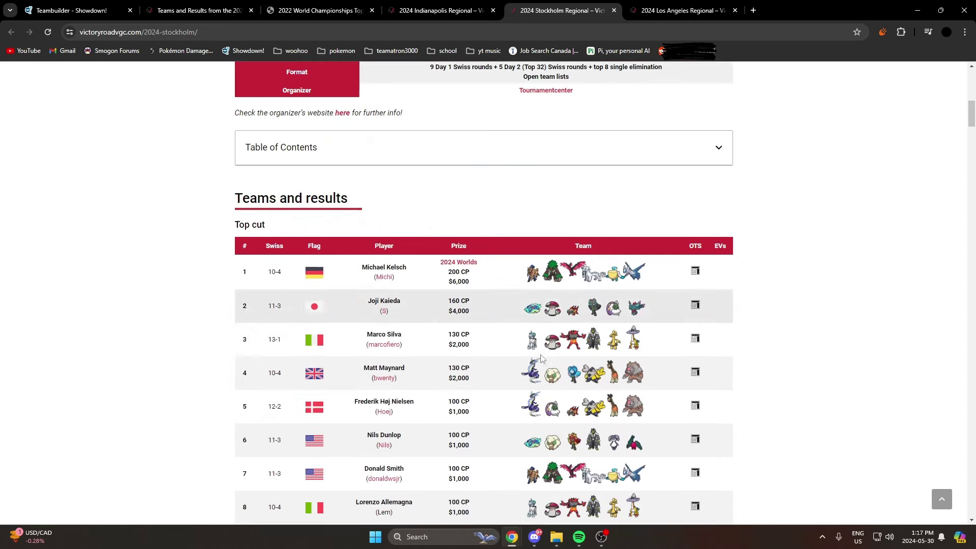
{"action": "scroll", "coordinate": [542, 358], "scroll_direction": "down", "scroll_amount": 3}
{"action": "left_click", "coordinate": [477, 9]}
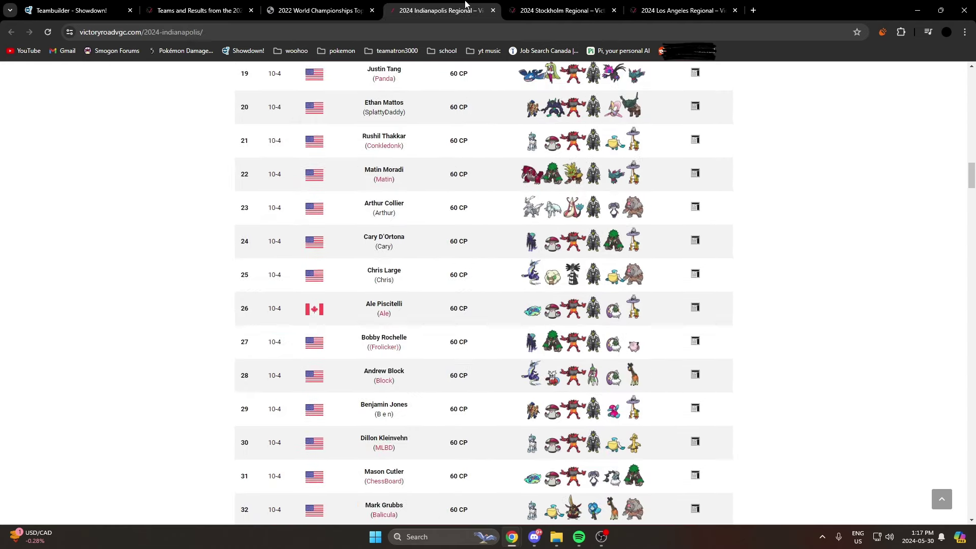
{"action": "key", "text": "ctrl+shift+Tab"}
{"action": "left_click", "coordinate": [372, 10]}
{"action": "left_click", "coordinate": [373, 10]}
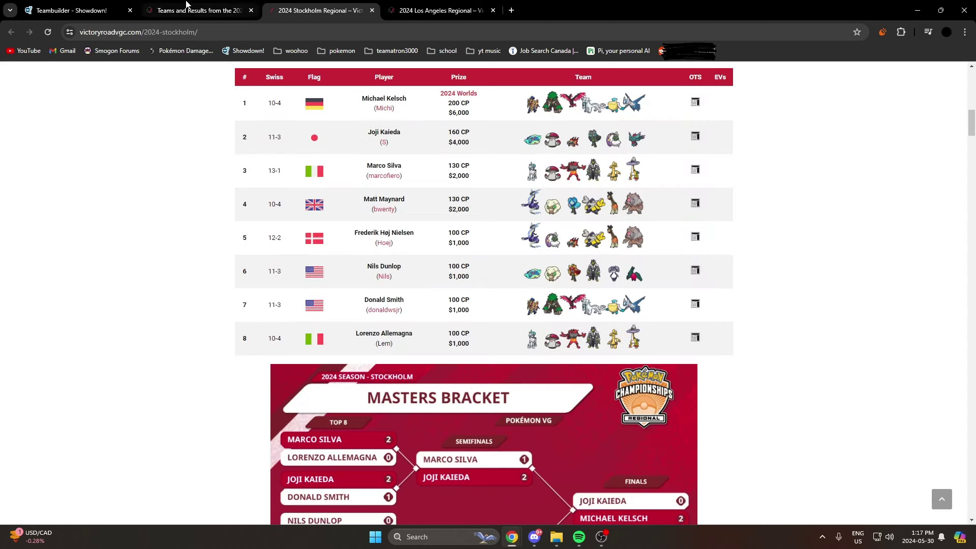
Review the EV spread and Focus Sash details of Calyrex-Shadow in the Start of Reg G Calyrex team.
{"action": "left_click", "coordinate": [89, 11]}
{"action": "left_click", "coordinate": [40, 126]}
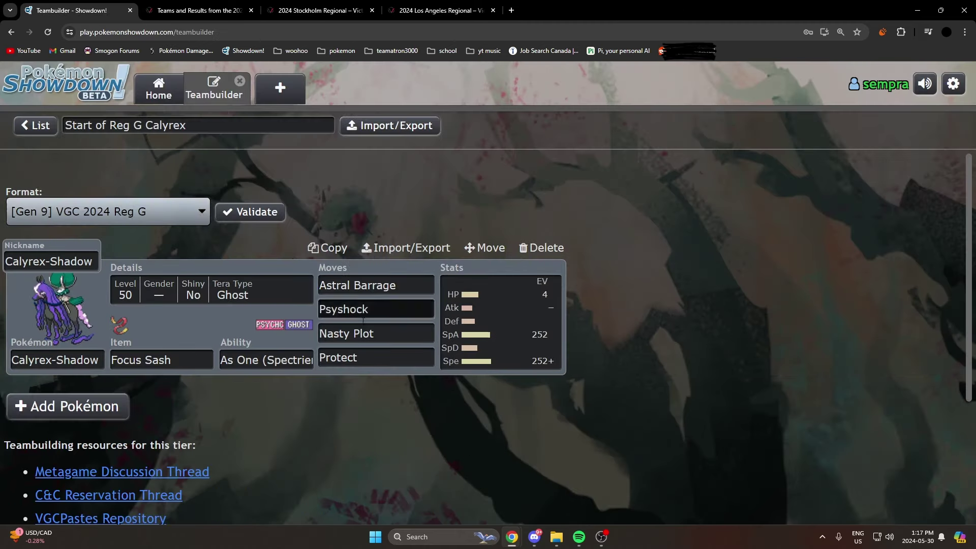
{"action": "left_click", "coordinate": [516, 344]}
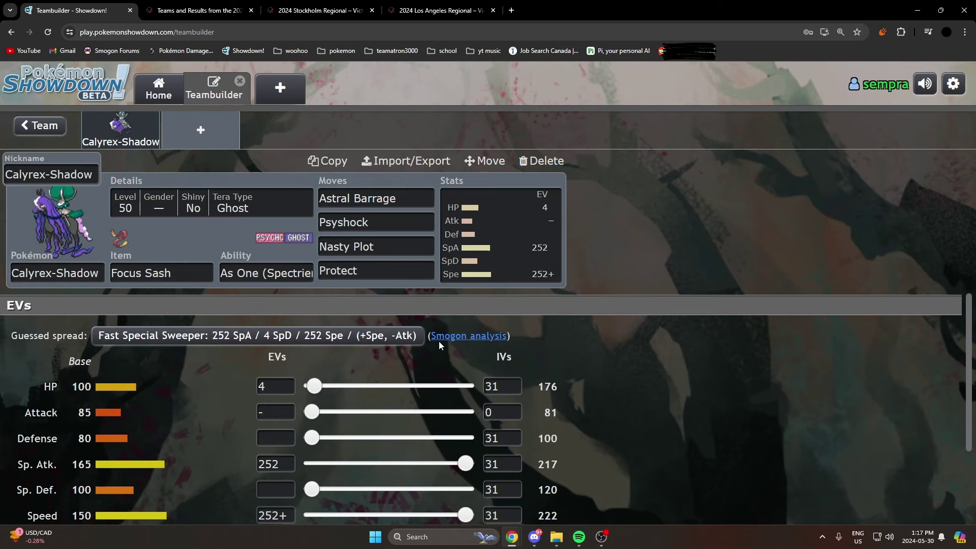
{"action": "left_click", "coordinate": [265, 273]}
{"action": "left_click", "coordinate": [178, 274]}
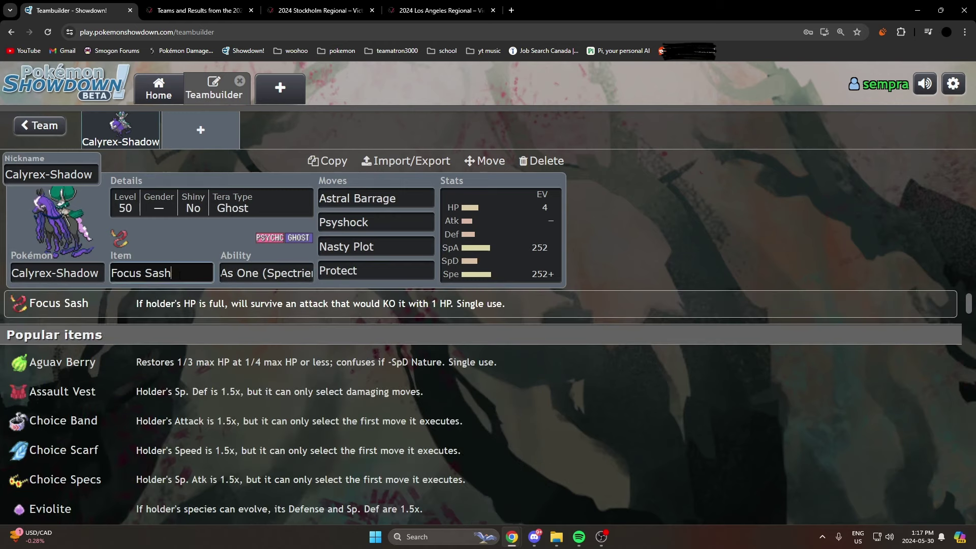
{"action": "left_click", "coordinate": [541, 279]}
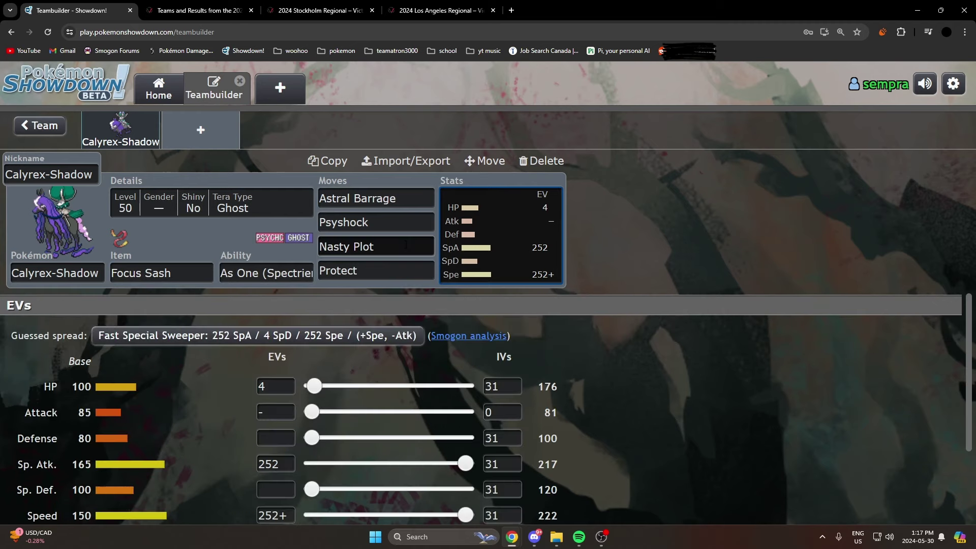
Review Calyrex-Shadow's move details, including Astral Barrage and Psyshock.
{"action": "left_click", "coordinate": [405, 245]}
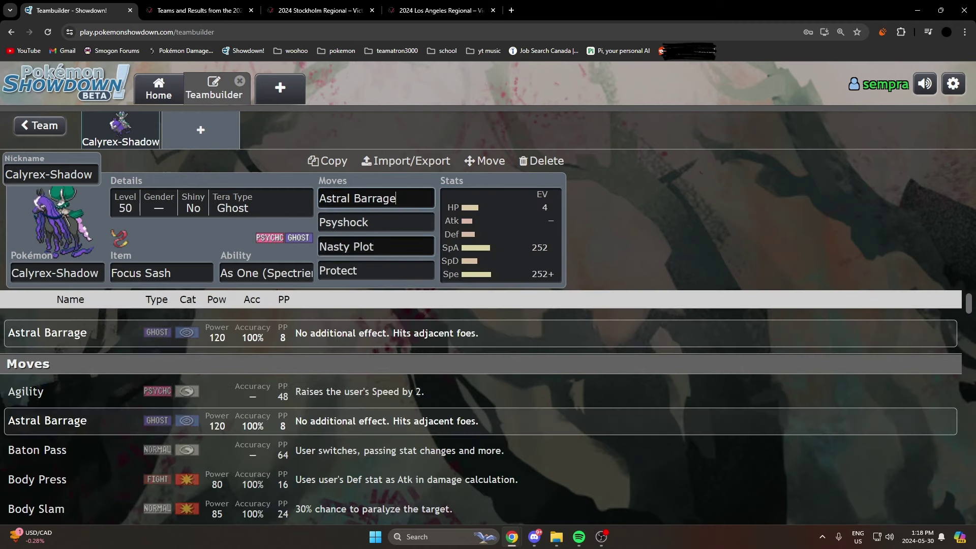
{"action": "left_click", "coordinate": [481, 247]}
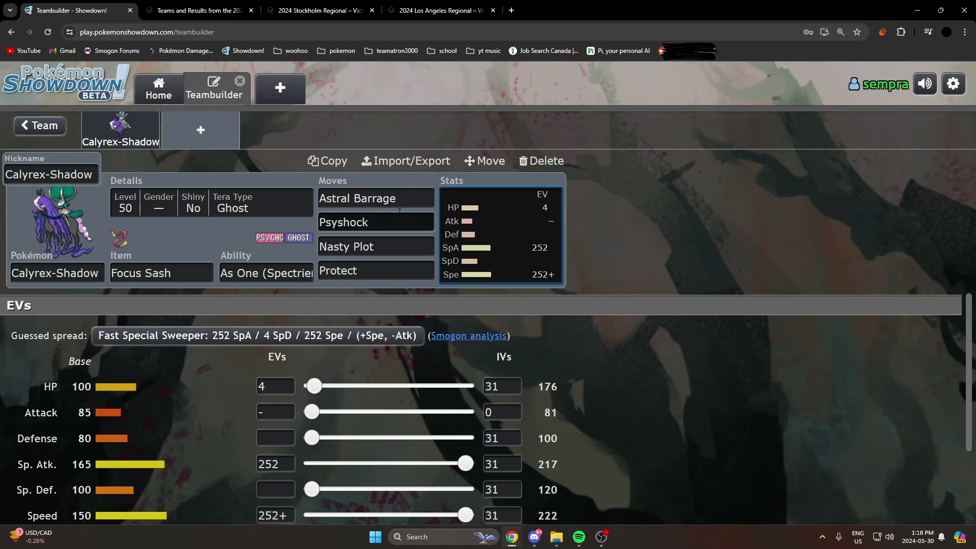
{"action": "left_click", "coordinate": [376, 222]}
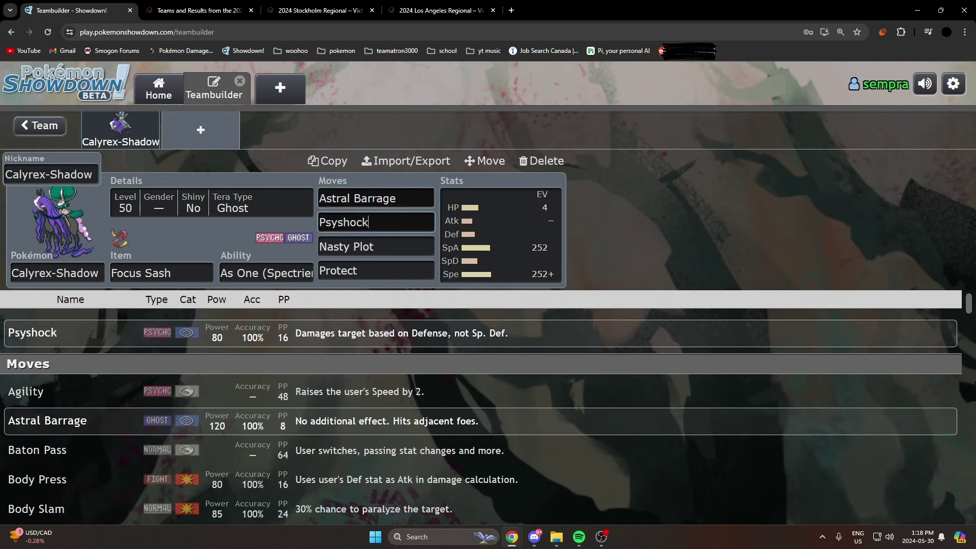
{"action": "left_click", "coordinate": [373, 199]}
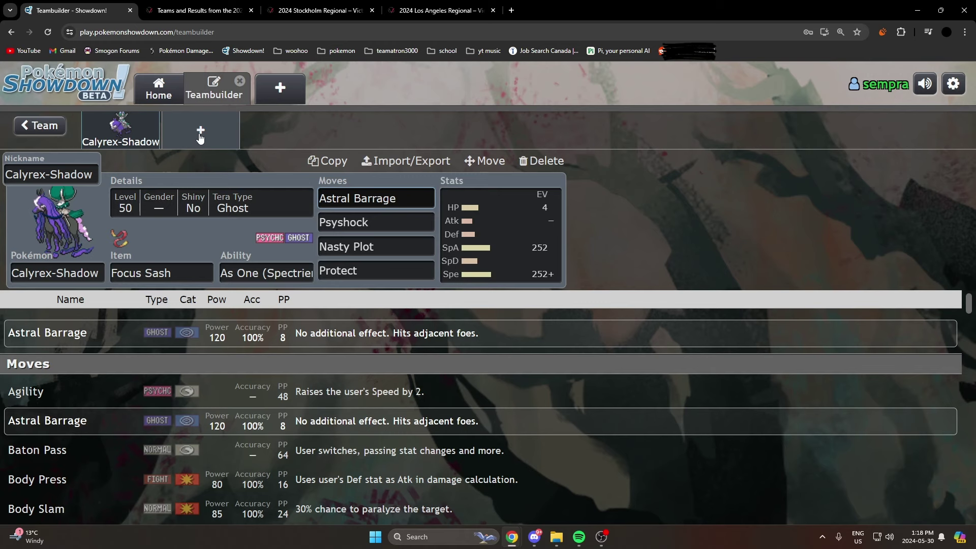
Add Miraidon as the second Pokémon in the Start of Reg G Calyrex team.
{"action": "left_click", "coordinate": [200, 138]}
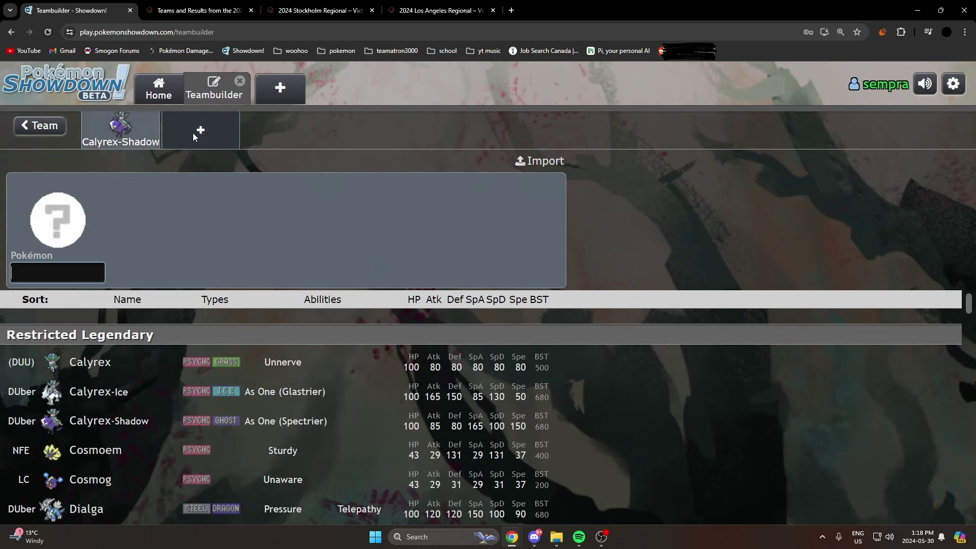
{"action": "left_click", "coordinate": [141, 129]}
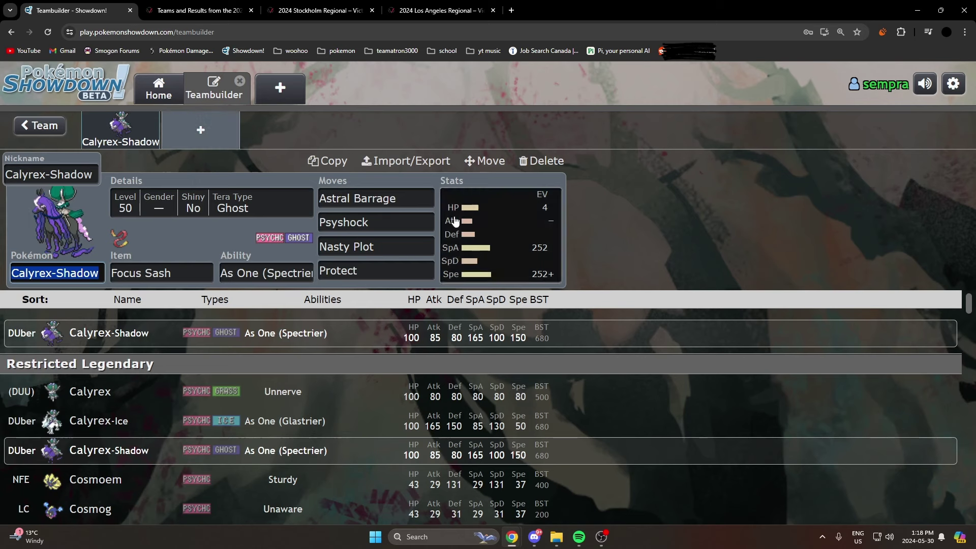
{"action": "left_click", "coordinate": [214, 136]}
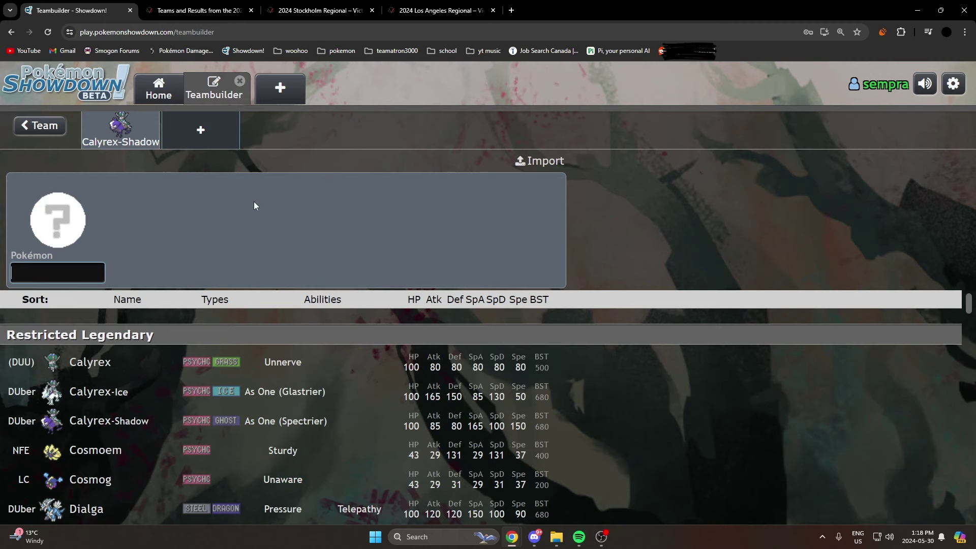
{"action": "type", "text": "mirai"}
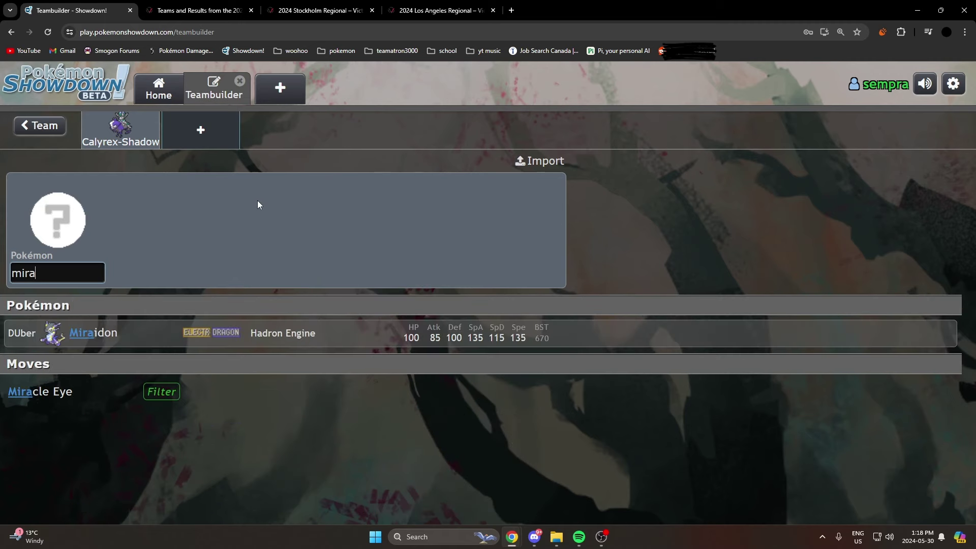
{"action": "key", "text": "Return"}
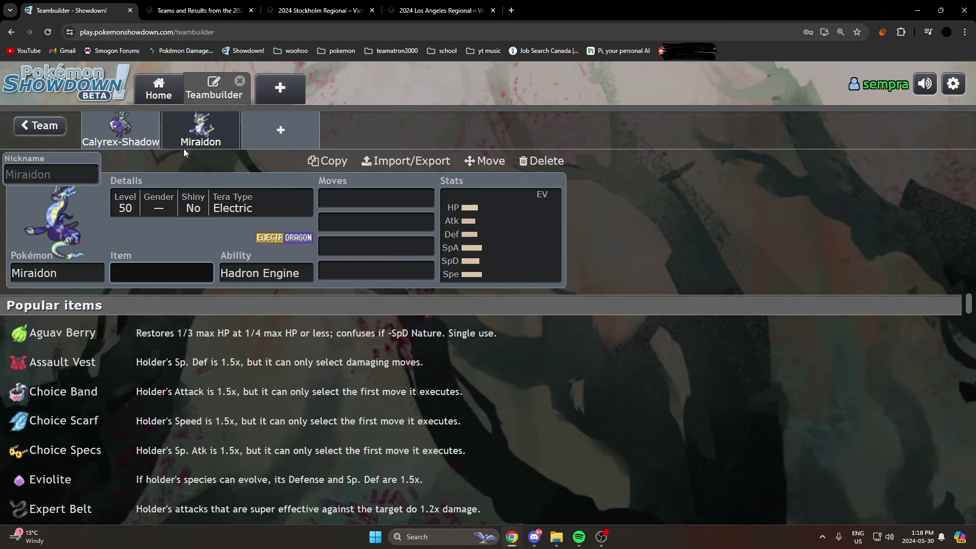
Compare the Calyrex-Shadow and Miraidon entries by alternating between them, finishing on Miraidon.
{"action": "left_click", "coordinate": [159, 130]}
{"action": "left_click", "coordinate": [170, 129]}
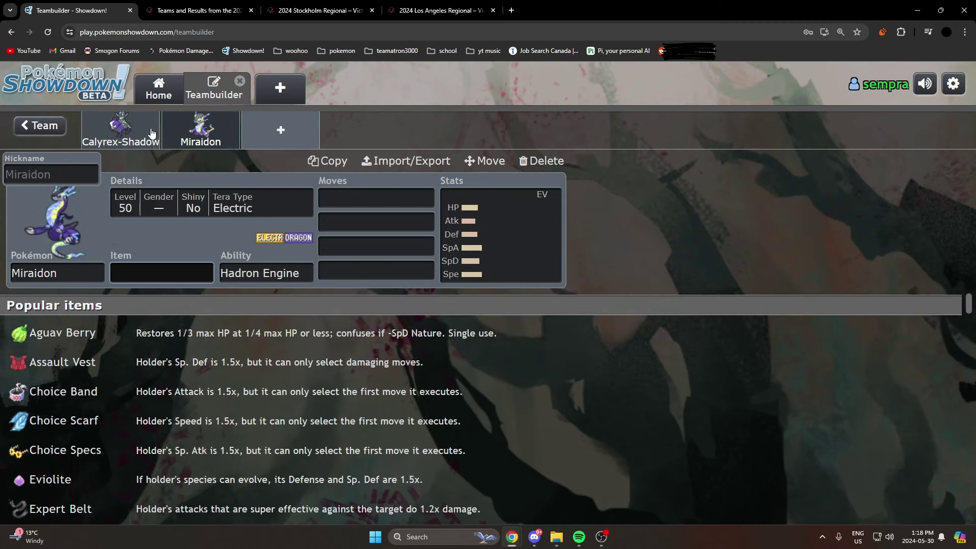
{"action": "left_click", "coordinate": [156, 136]}
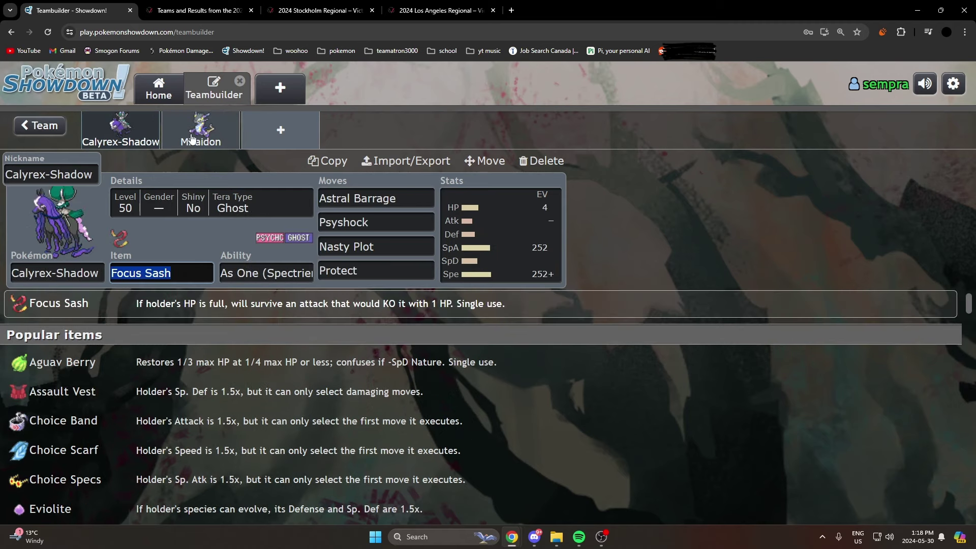
{"action": "left_click", "coordinate": [175, 139]}
{"action": "left_click", "coordinate": [156, 137]}
{"action": "left_click", "coordinate": [189, 140]}
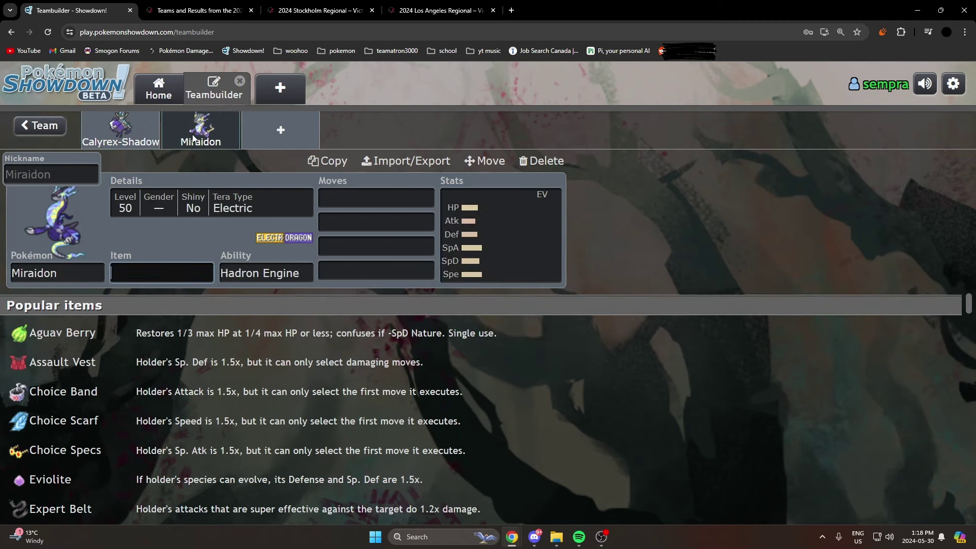
Examine Miraidon's base stats and ability, compare them with Calyrex-Shadow's, and return to the team overview.
{"action": "left_click", "coordinate": [538, 251]}
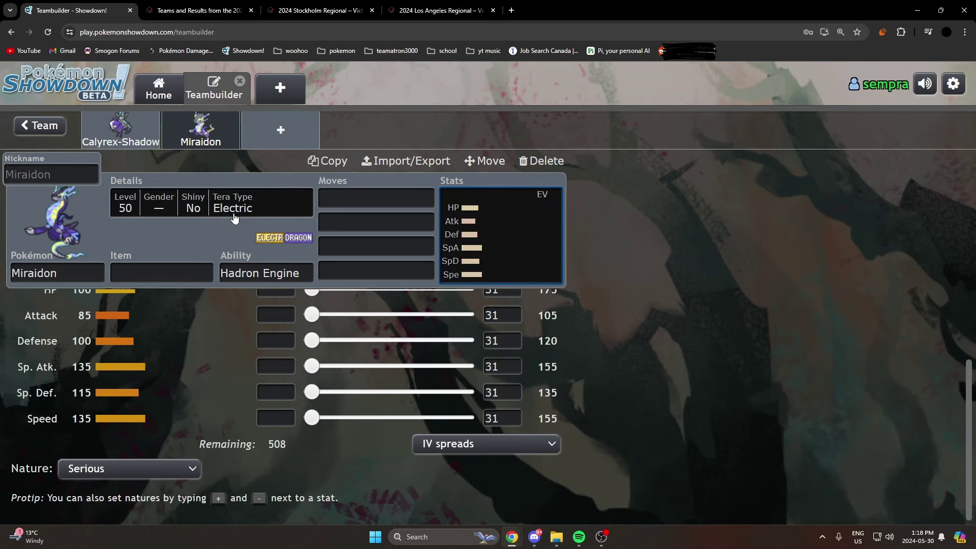
{"action": "left_click", "coordinate": [279, 274]}
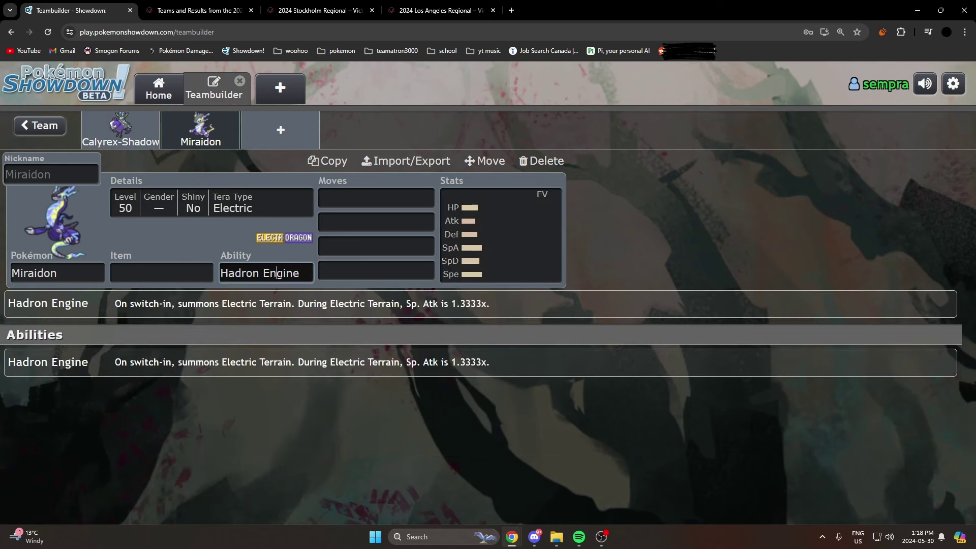
{"action": "left_click", "coordinate": [120, 132]}
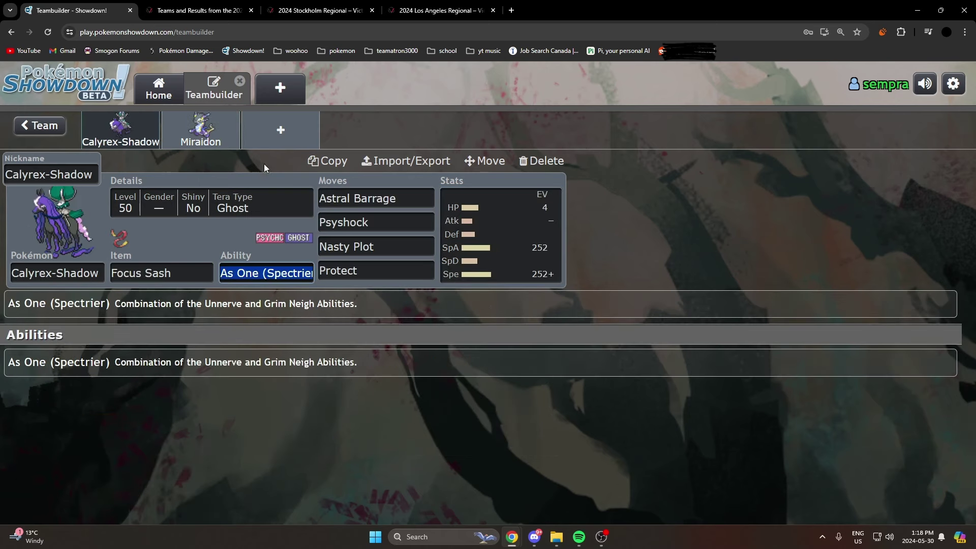
{"action": "left_click", "coordinate": [206, 137]}
{"action": "left_click", "coordinate": [57, 128]}
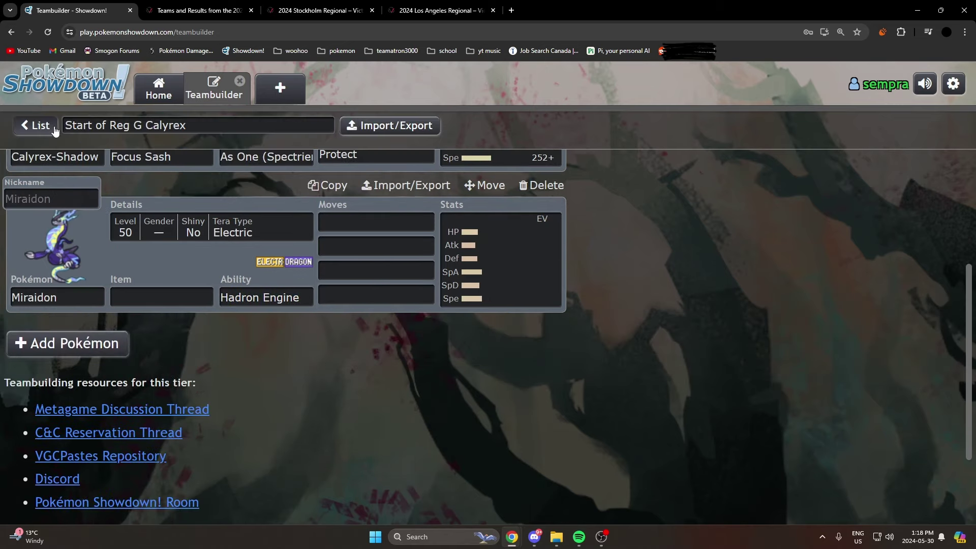
View the first-place open team list from the 2024 Stockholm Regional's top cut.
{"action": "left_click", "coordinate": [321, 10]}
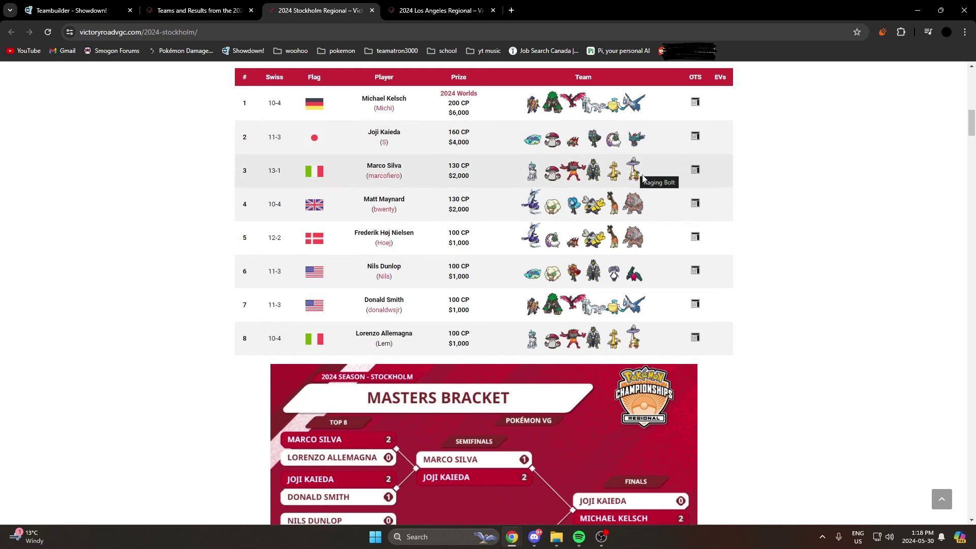
{"action": "scroll", "coordinate": [656, 174], "scroll_direction": "up", "scroll_amount": 1}
{"action": "left_click", "coordinate": [695, 152]}
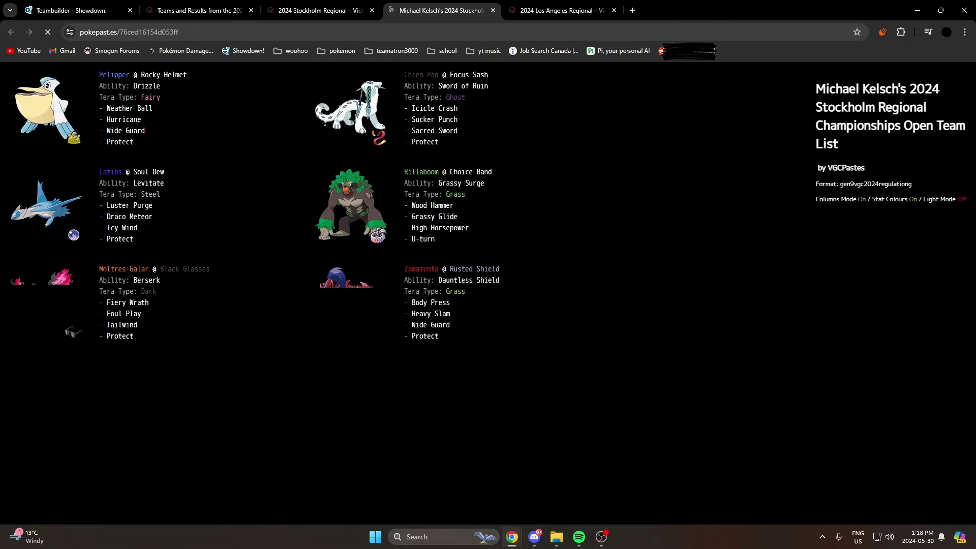
{"action": "left_click_drag", "start_coordinate": [96, 265], "coordinate": [153, 326]}
{"action": "left_click", "coordinate": [317, 261]}
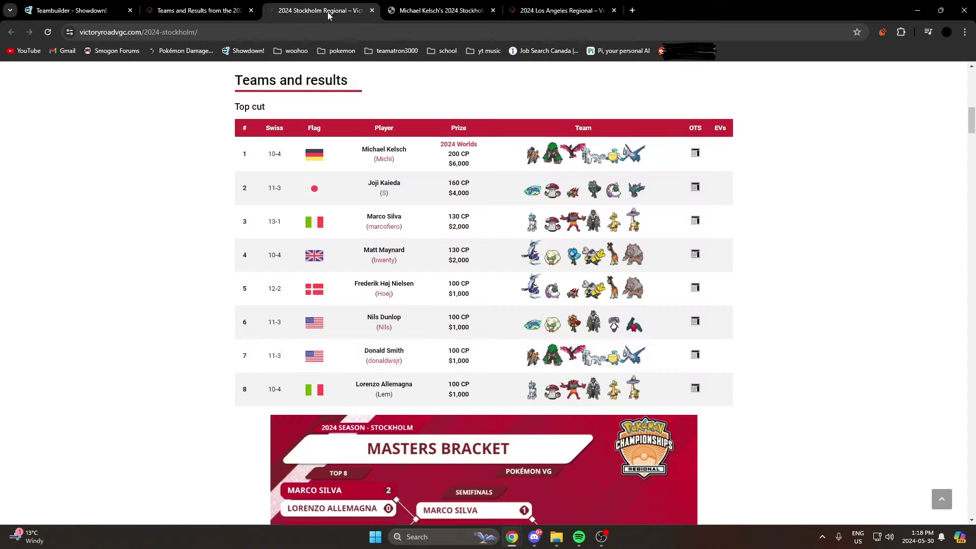
View the third-place and fourth-place Stockholm open team lists, and close all the opened team lists.
{"action": "key", "text": "ctrl+shift+Tab"}
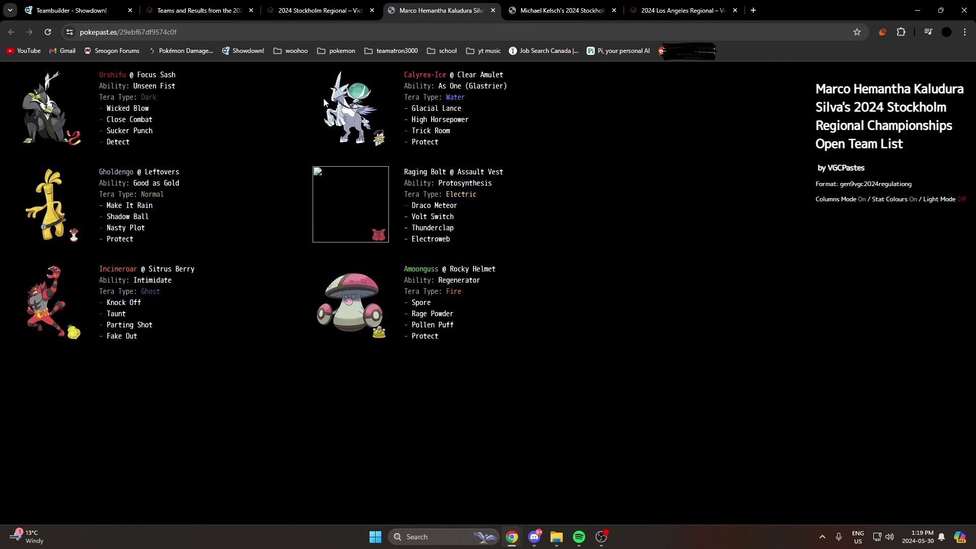
{"action": "left_click", "coordinate": [320, 10]}
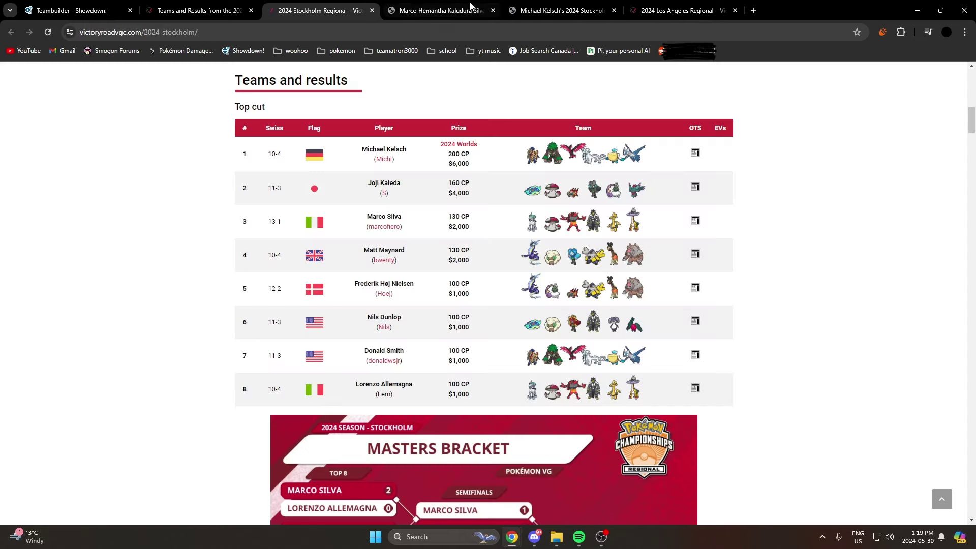
{"action": "left_click", "coordinate": [695, 255]}
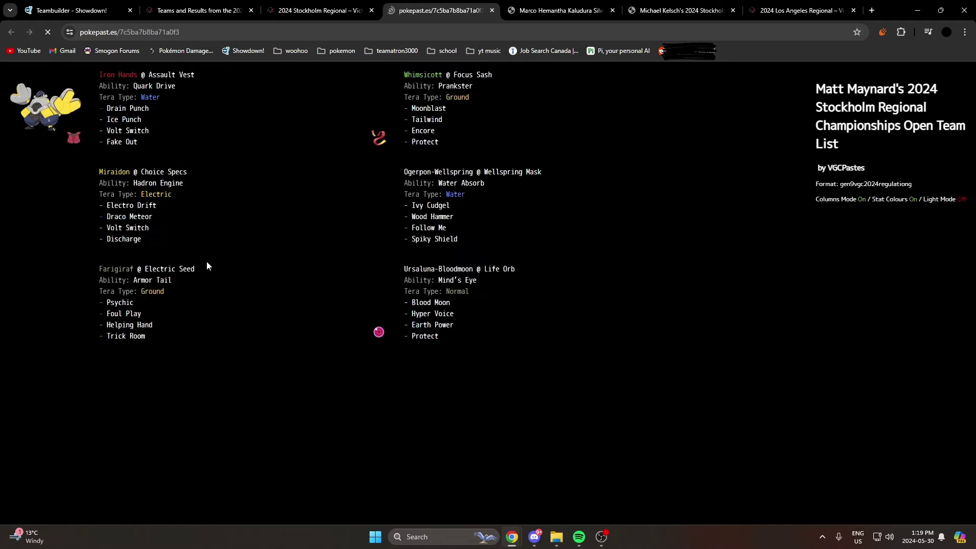
{"action": "left_click", "coordinate": [493, 10]}
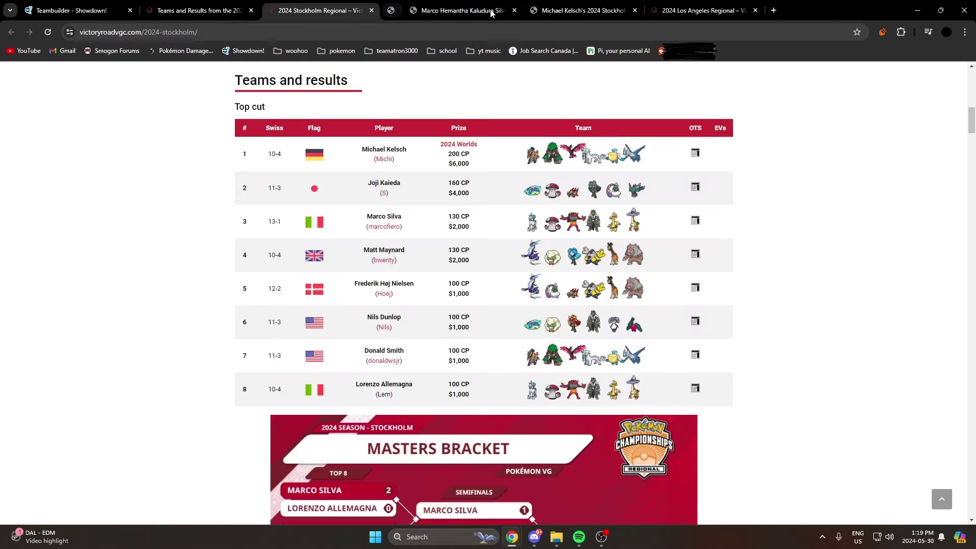
{"action": "left_click", "coordinate": [491, 10]}
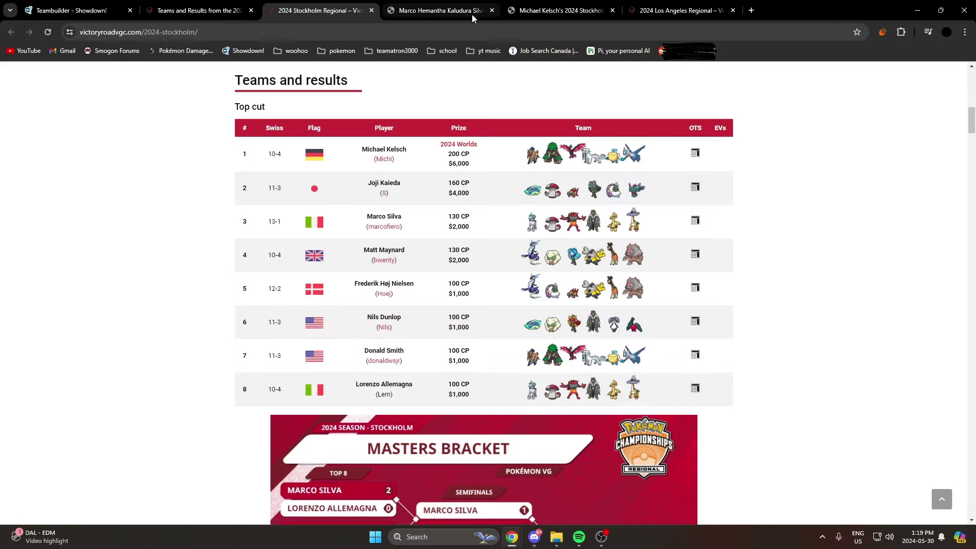
{"action": "left_click", "coordinate": [491, 10]}
{"action": "left_click", "coordinate": [492, 10]}
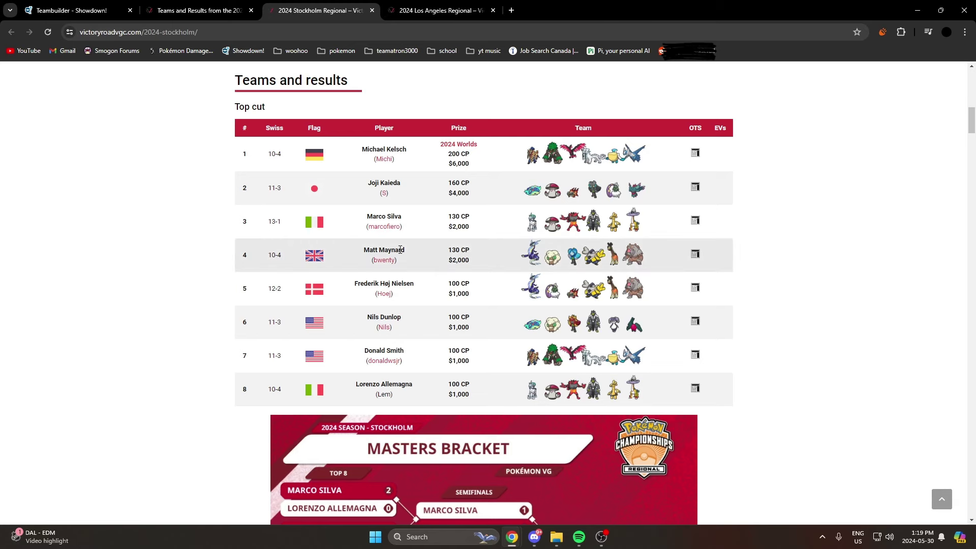
Open the Calyrex Today team and examine the EV spread of the Spell Tag Calyrex-Shadow.
{"action": "left_click", "coordinate": [196, 10]}
{"action": "left_click", "coordinate": [98, 6]}
{"action": "left_click", "coordinate": [322, 326]}
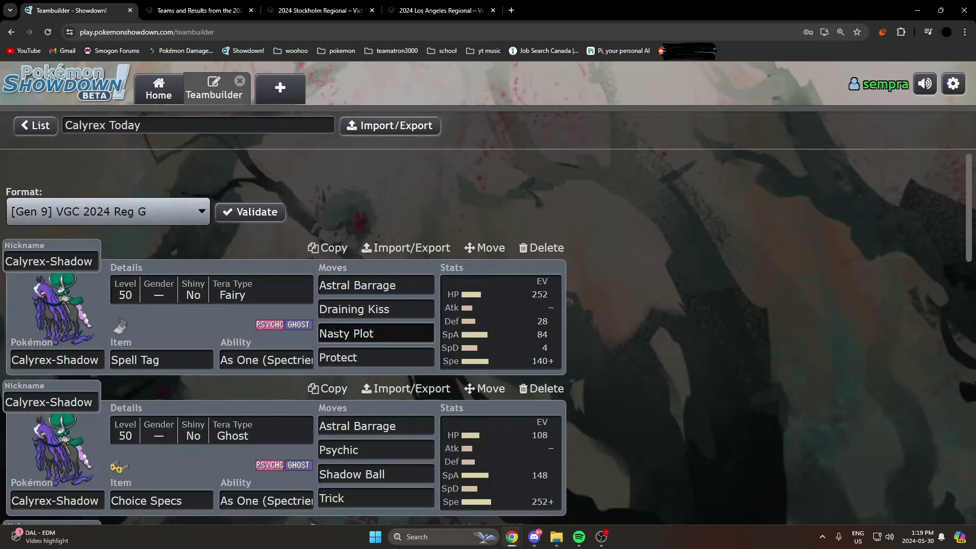
{"action": "left_click", "coordinate": [465, 331]}
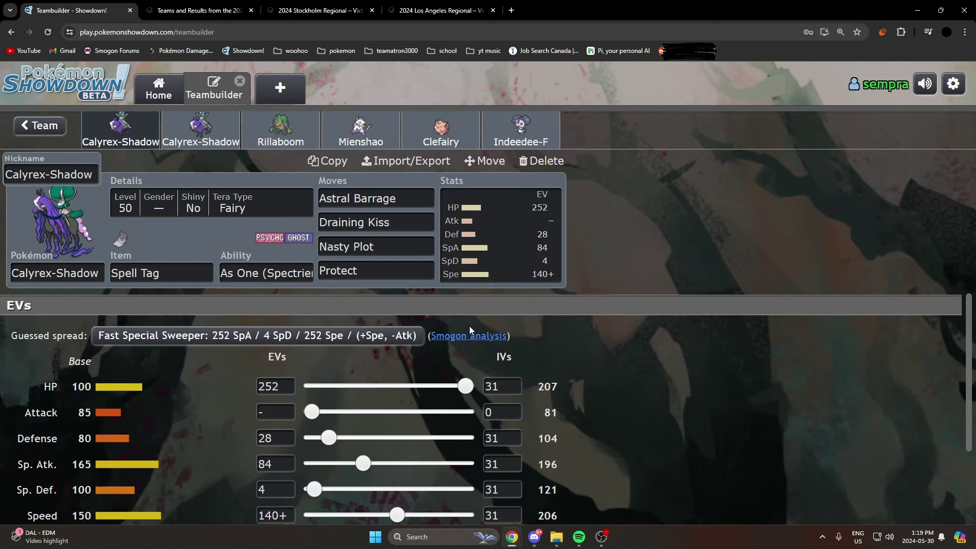
{"action": "left_click", "coordinate": [202, 142]}
{"action": "scroll", "coordinate": [304, 439], "scroll_direction": "down", "scroll_amount": 2}
{"action": "scroll", "coordinate": [91, 376], "scroll_direction": "up", "scroll_amount": 1}
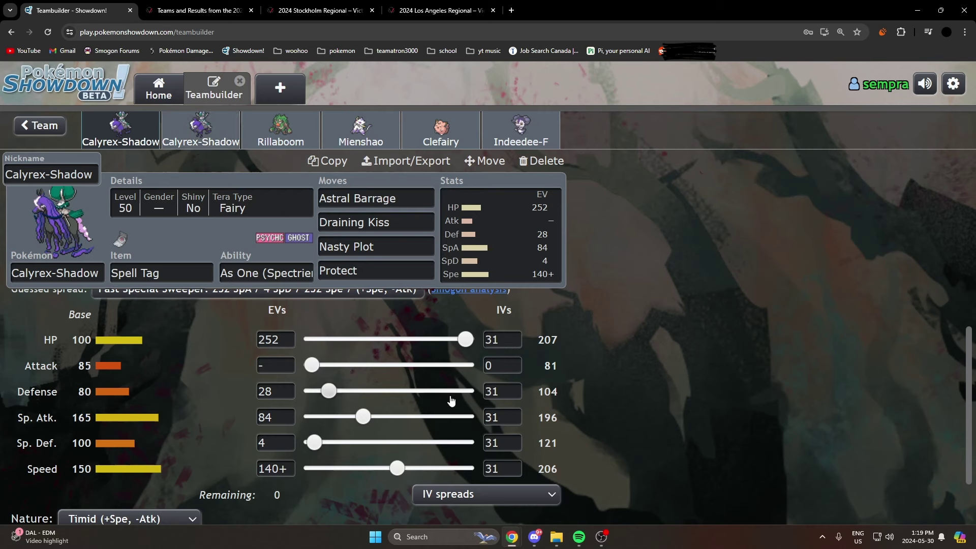
Review the Spell Tag Calyrex-Shadow's Tera type details and its EV spread and nature.
{"action": "left_click", "coordinate": [294, 206]}
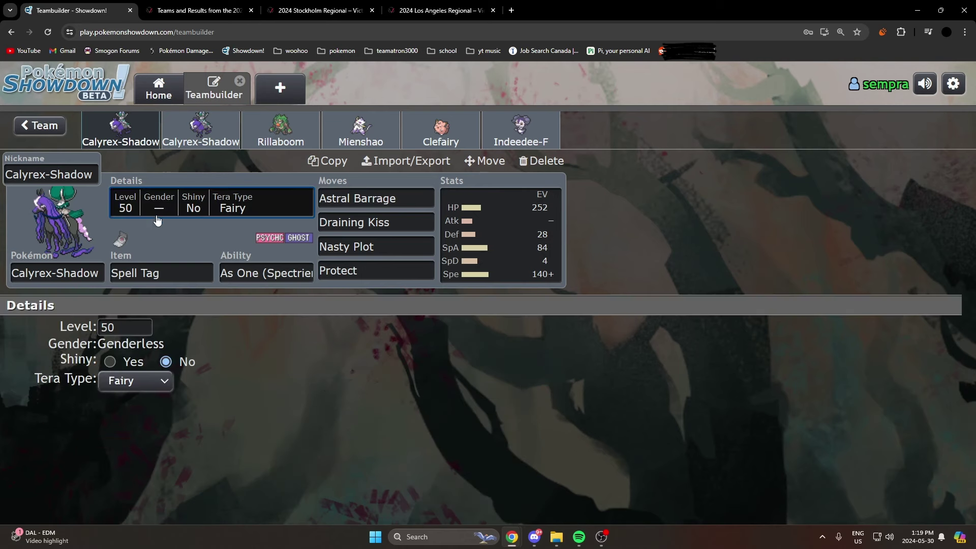
{"action": "left_click", "coordinate": [121, 130]}
{"action": "left_click", "coordinate": [203, 132]}
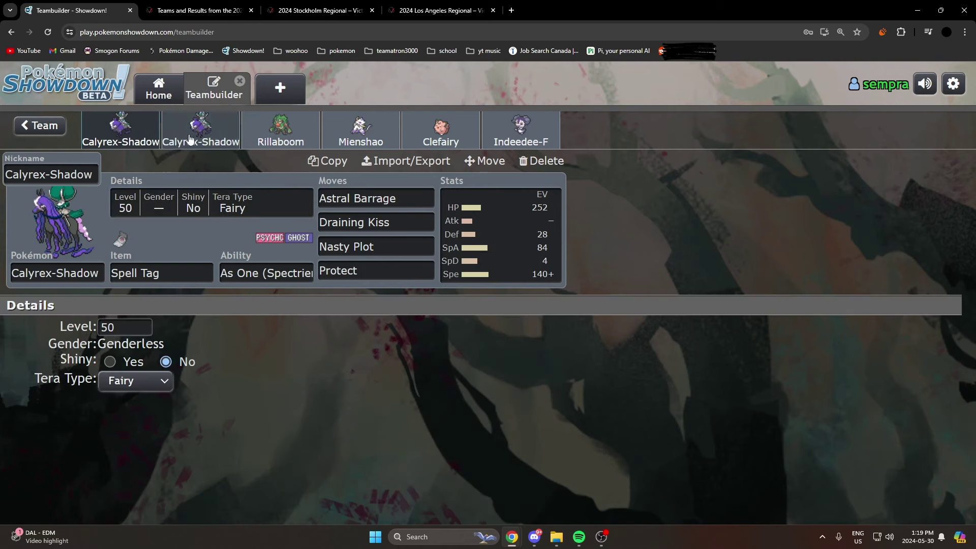
{"action": "left_click", "coordinate": [447, 277]}
{"action": "scroll", "coordinate": [413, 396], "scroll_direction": "down", "scroll_amount": 2}
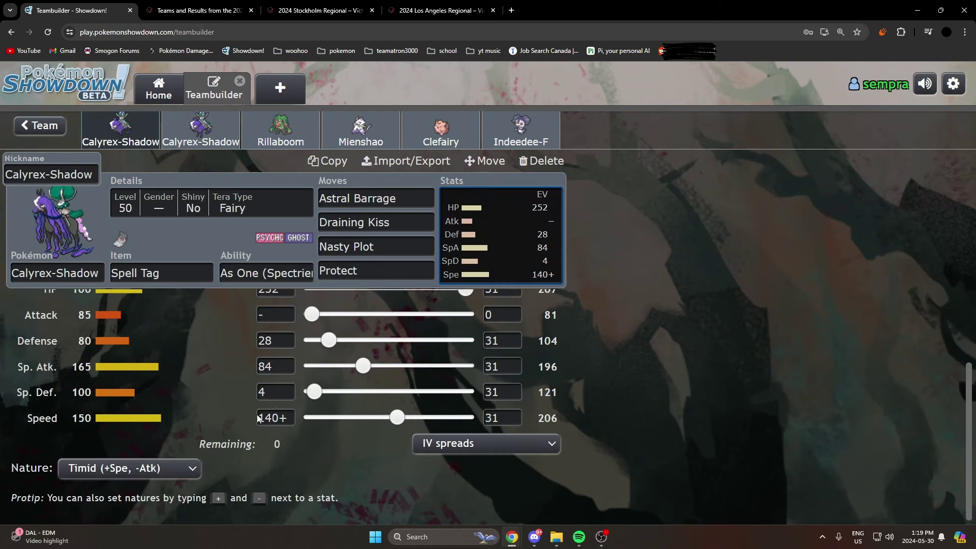
View the first-place open team list from the 2024 Los Angeles Regional and examine its Calyrex-Shadow set.
{"action": "left_click", "coordinate": [440, 11]}
{"action": "left_click", "coordinate": [694, 242]}
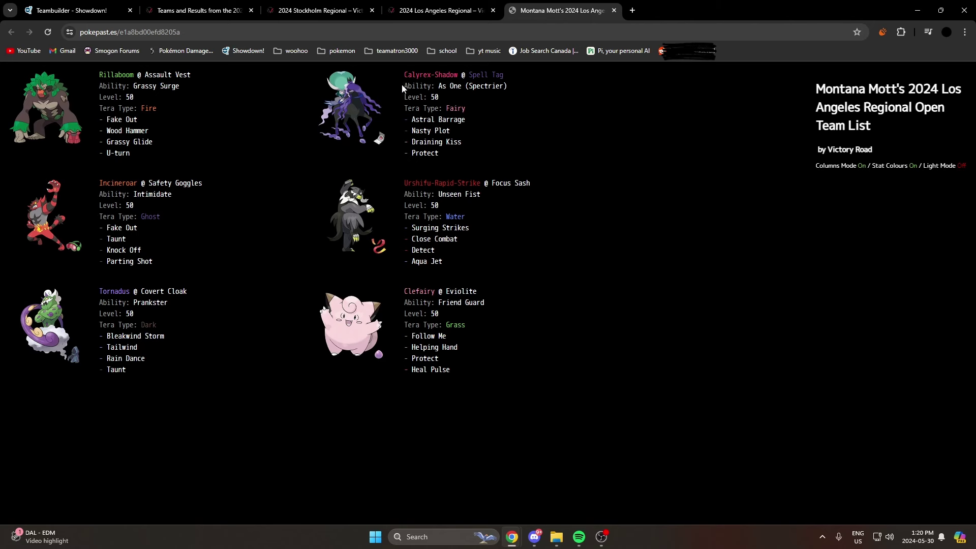
{"action": "left_click_drag", "start_coordinate": [402, 88], "coordinate": [461, 142]}
{"action": "left_click", "coordinate": [458, 146]}
View the fourth-place open team list from the Los Angeles Regional top cut.
{"action": "left_click", "coordinate": [454, 7]}
{"action": "scroll", "coordinate": [652, 283], "scroll_direction": "down", "scroll_amount": 5}
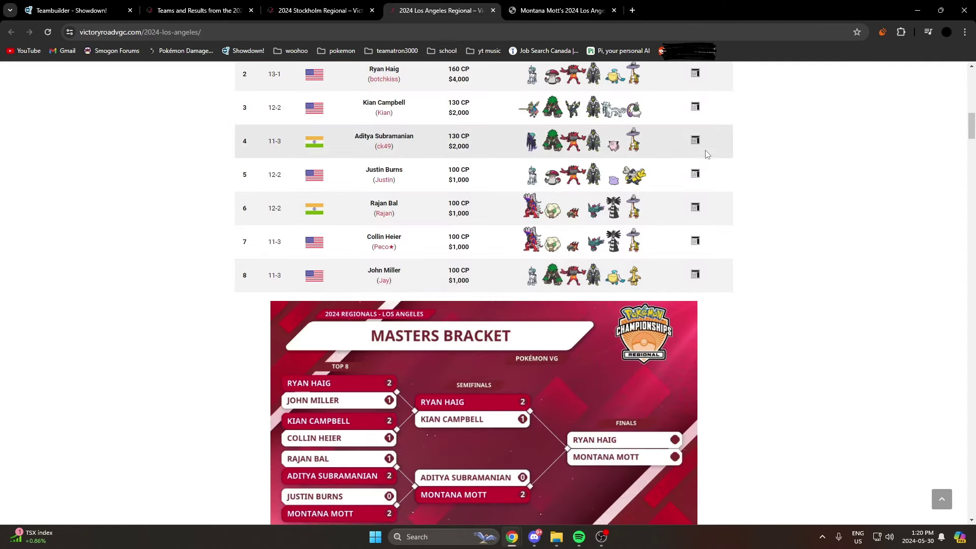
{"action": "left_click", "coordinate": [695, 140]}
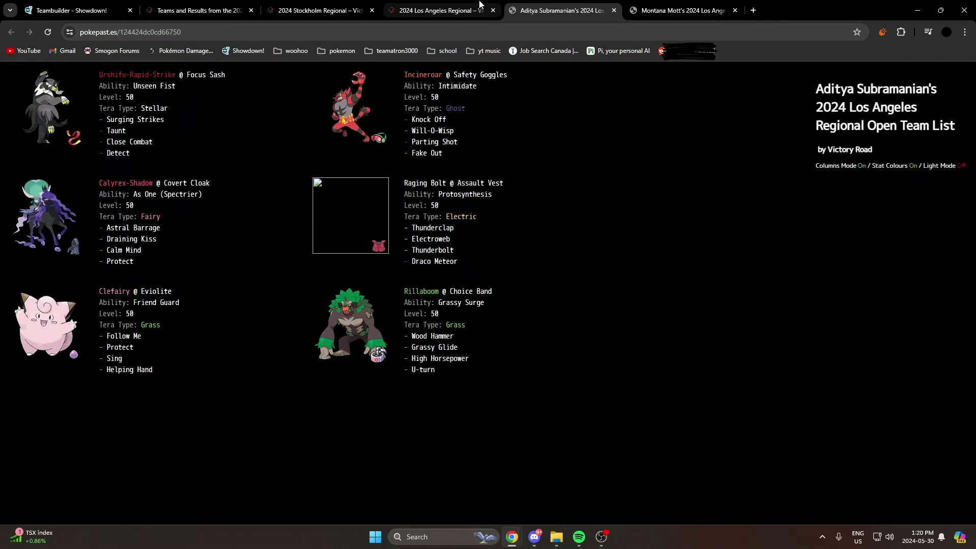
View the 12th-place open team list from the Los Angeles Day 2 Swiss rounds.
{"action": "left_click", "coordinate": [454, 4]}
{"action": "scroll", "coordinate": [703, 397], "scroll_direction": "down", "scroll_amount": 1}
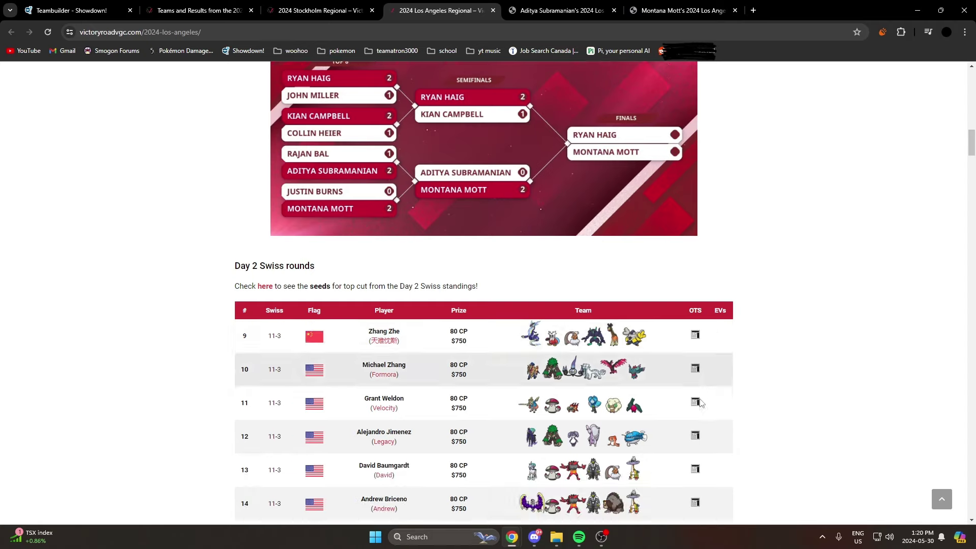
{"action": "left_click", "coordinate": [696, 437]}
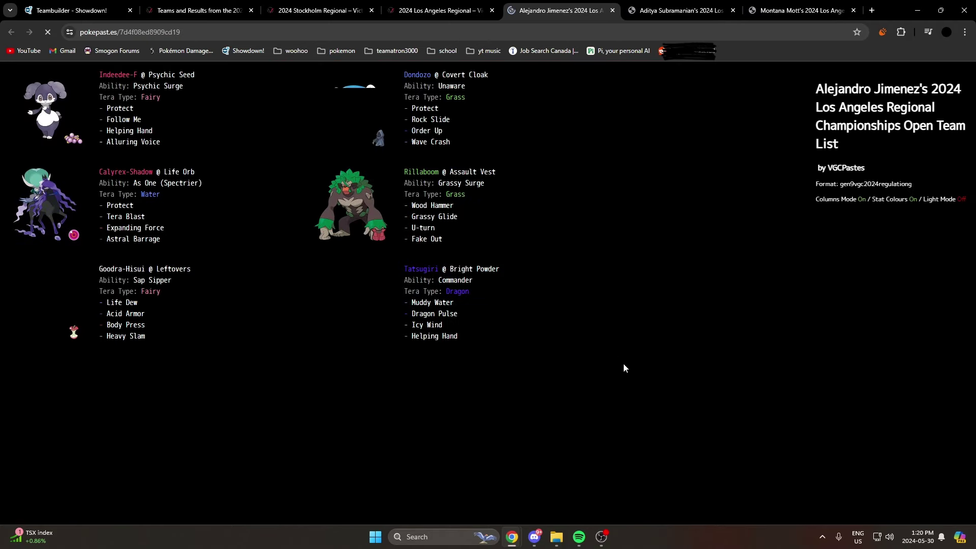
{"action": "left_click", "coordinate": [442, 10]}
{"action": "scroll", "coordinate": [697, 431], "scroll_direction": "down", "scroll_amount": 2}
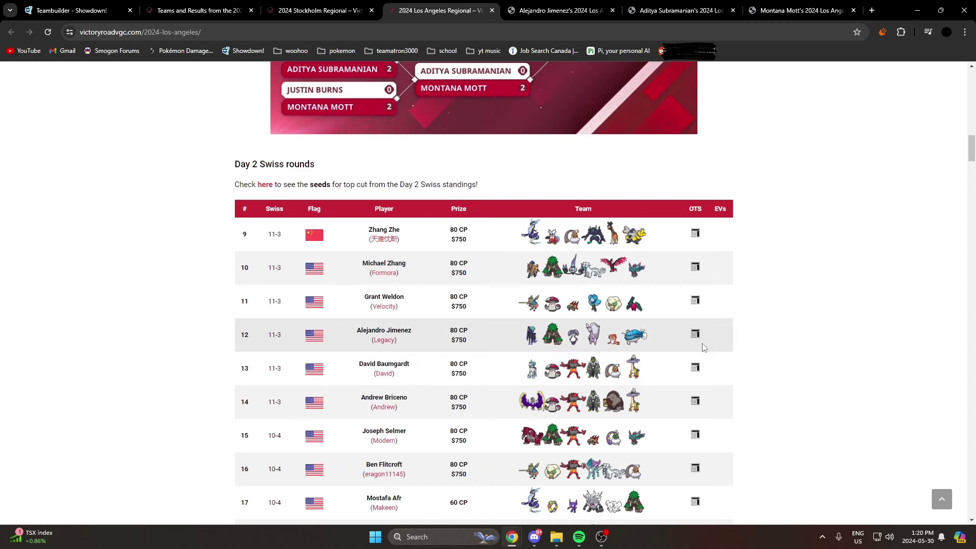
{"action": "left_click", "coordinate": [695, 334]}
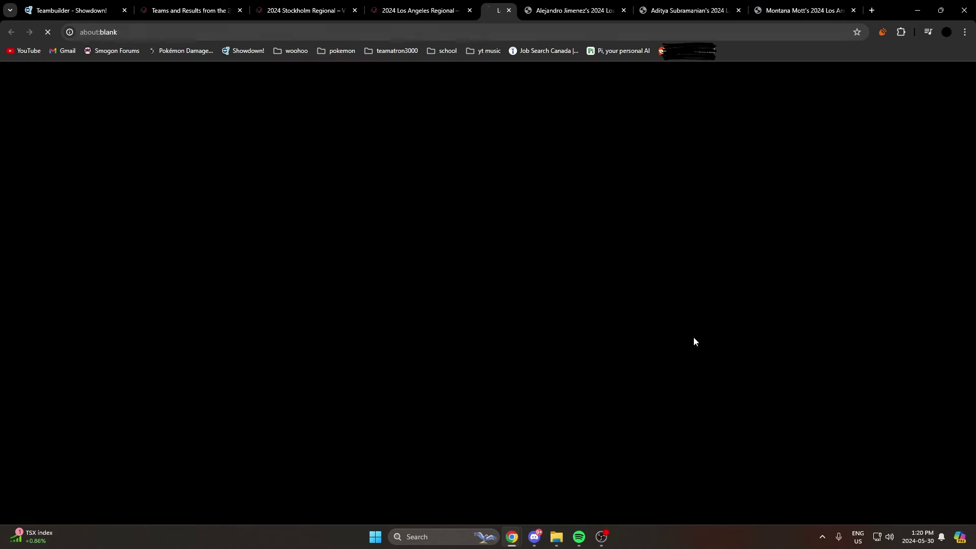
Return to the Teambuilder and examine the Choice Specs Calyrex-Shadow's Astral Barrage, Psychic and Shadow Ball moves.
{"action": "left_click", "coordinate": [399, 10]}
{"action": "left_click", "coordinate": [175, 10]}
{"action": "left_click", "coordinate": [71, 10]}
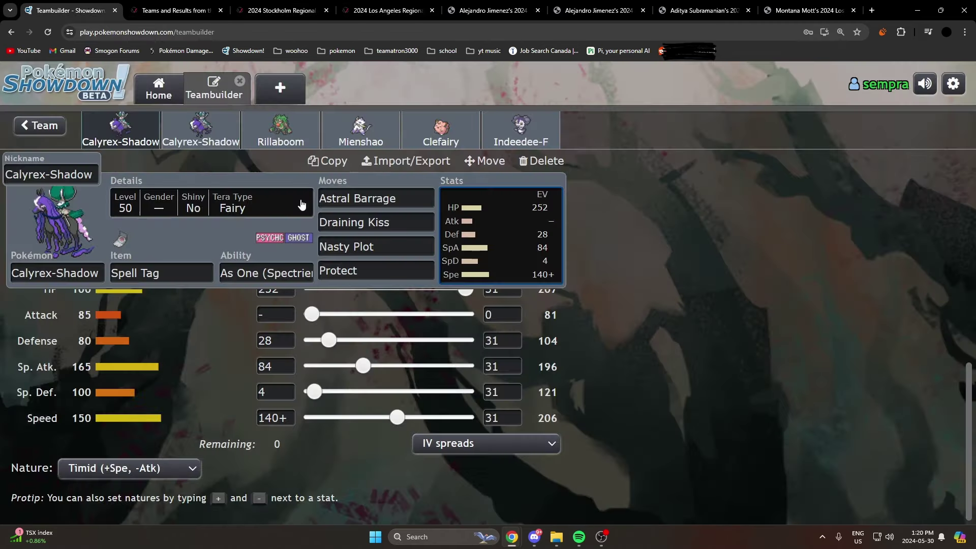
{"action": "left_click", "coordinate": [166, 143]}
{"action": "left_click", "coordinate": [155, 143]}
{"action": "left_click", "coordinate": [211, 145]}
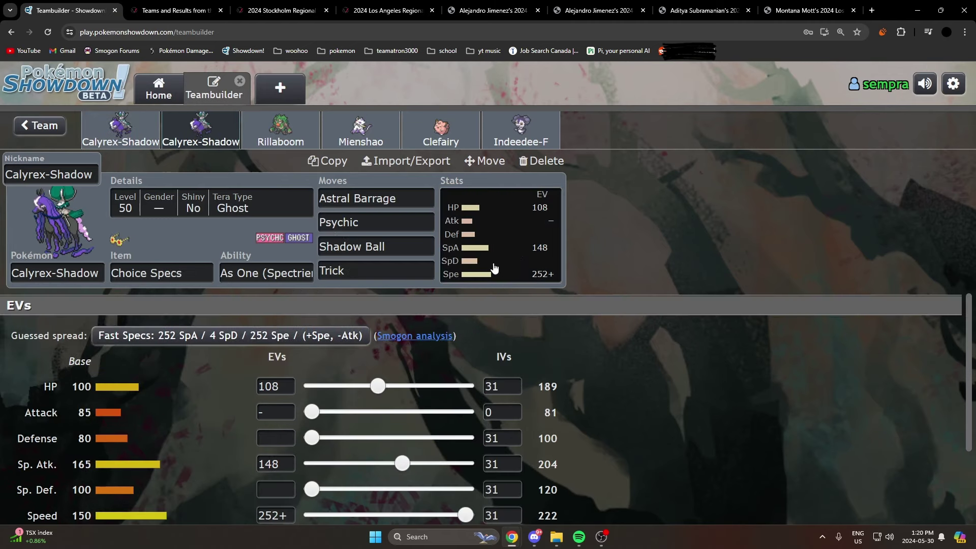
{"action": "left_click", "coordinate": [376, 199]}
{"action": "left_click", "coordinate": [371, 227]}
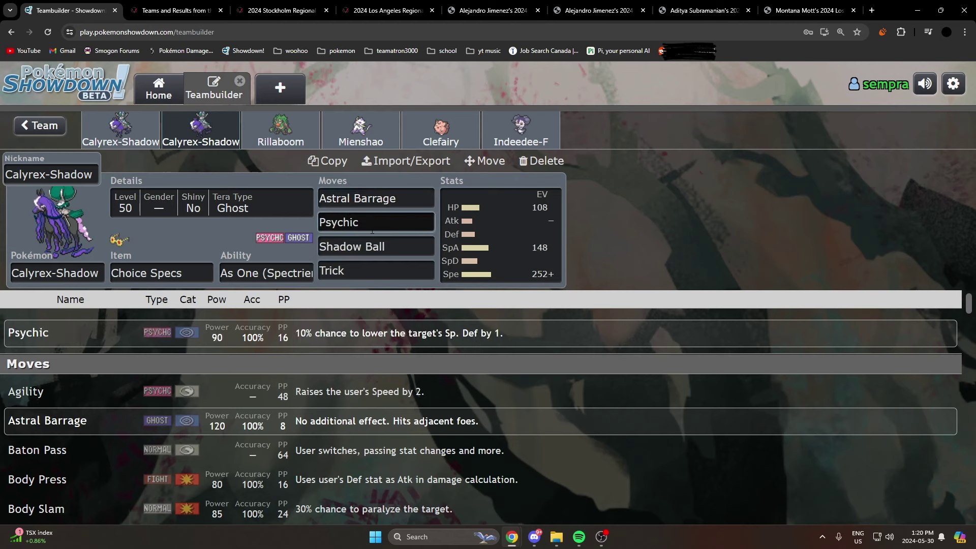
{"action": "left_click", "coordinate": [367, 239]}
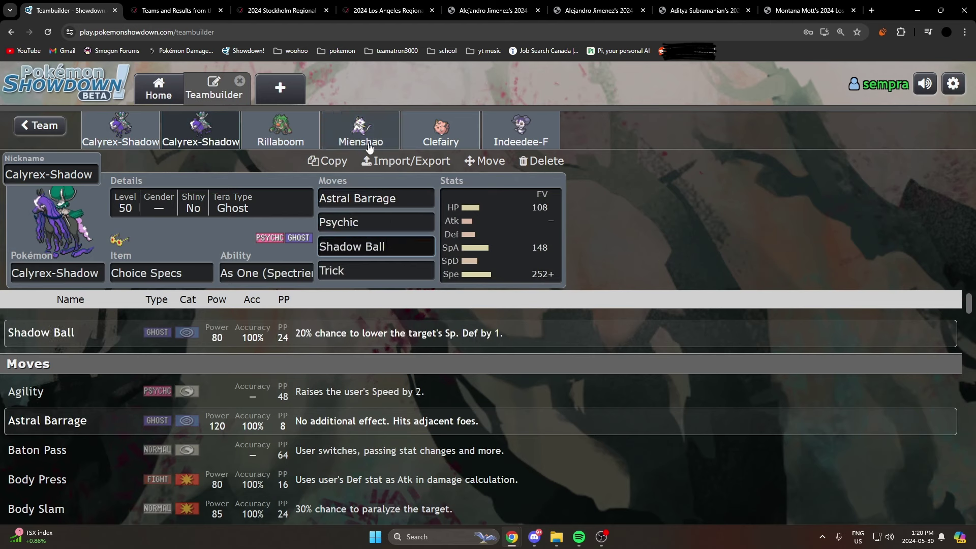
Replace Trick with Draining Kiss on the Choice Specs Calyrex-Shadow and set its Tera type to Fairy.
{"action": "left_click", "coordinate": [397, 270]}
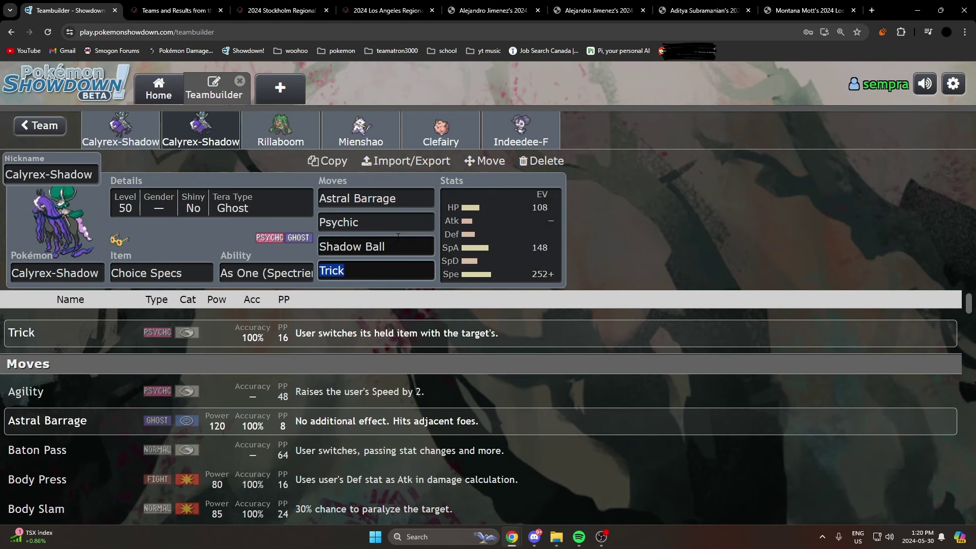
{"action": "type", "text": "dra"}
{"action": "key", "text": "Return"}
{"action": "left_click", "coordinate": [239, 206]}
{"action": "left_click", "coordinate": [135, 381]}
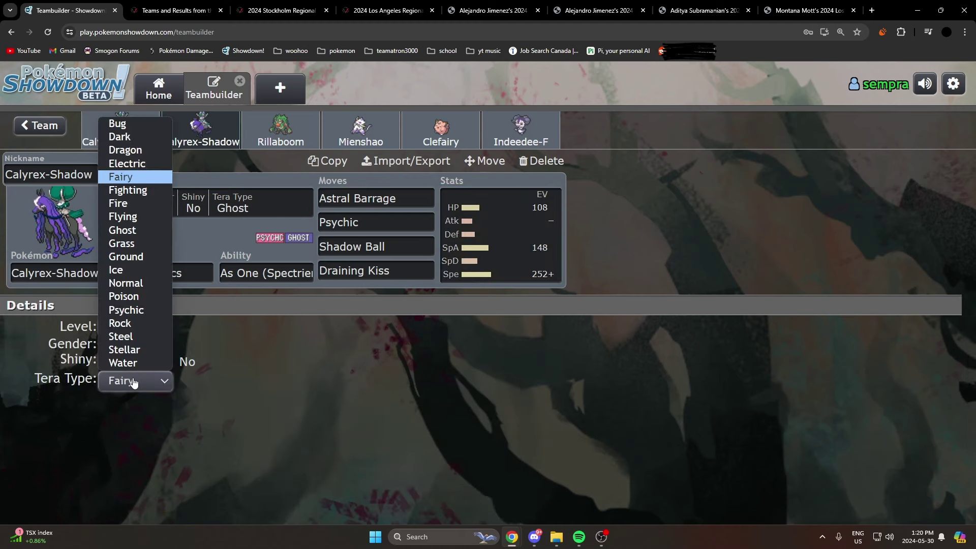
{"action": "left_click", "coordinate": [130, 182]}
Examine the Choice Specs Calyrex-Shadow's EV spread and nature, and compare them with the Spell Tag set.
{"action": "left_click", "coordinate": [501, 234]}
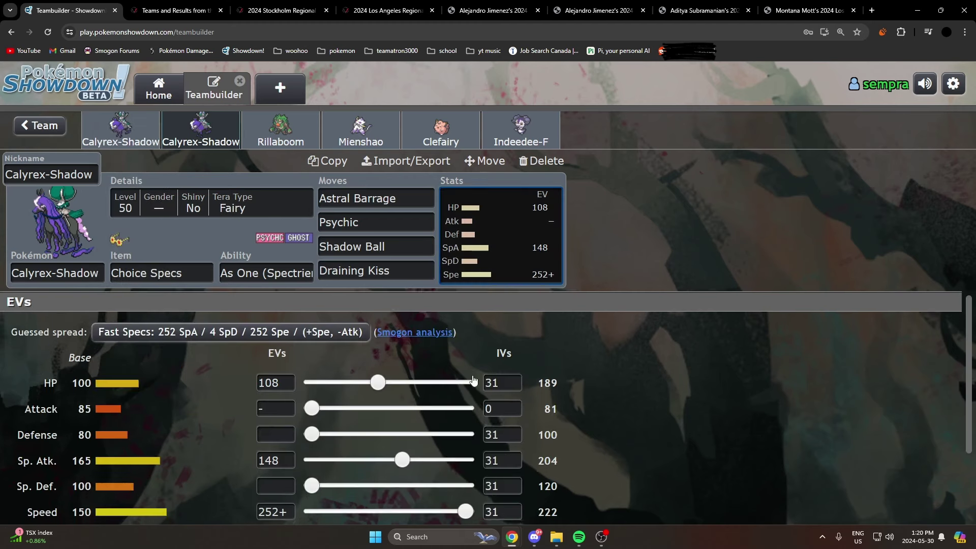
{"action": "scroll", "coordinate": [178, 249], "scroll_direction": "down", "scroll_amount": 2}
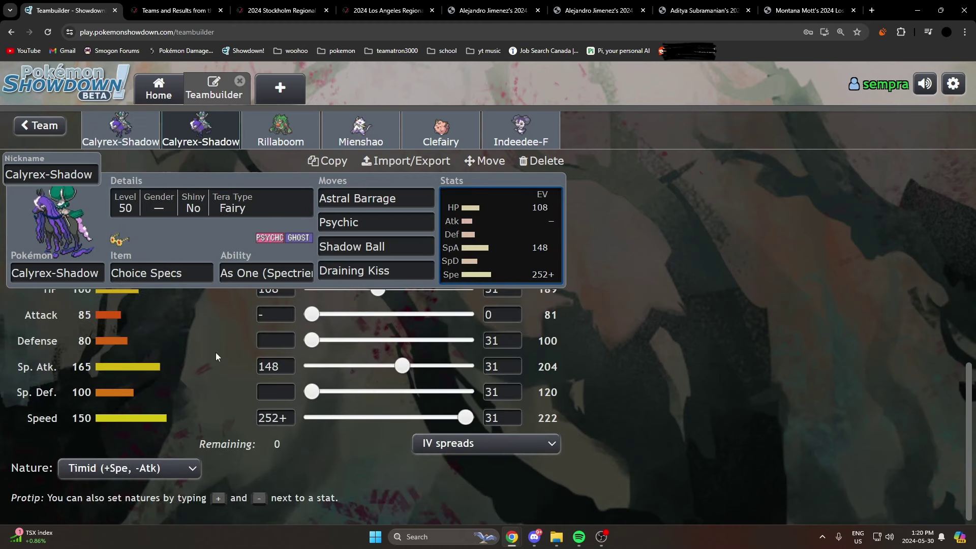
{"action": "left_click", "coordinate": [151, 114]}
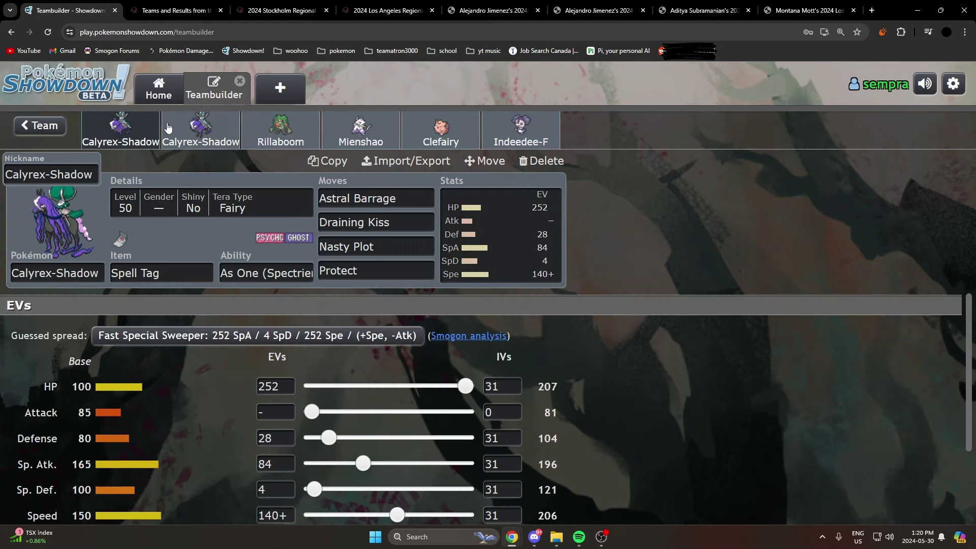
{"action": "left_click", "coordinate": [213, 133]}
View Rillaboom's set and compare it with both Calyrex-Shadow sets.
{"action": "left_click", "coordinate": [307, 134]}
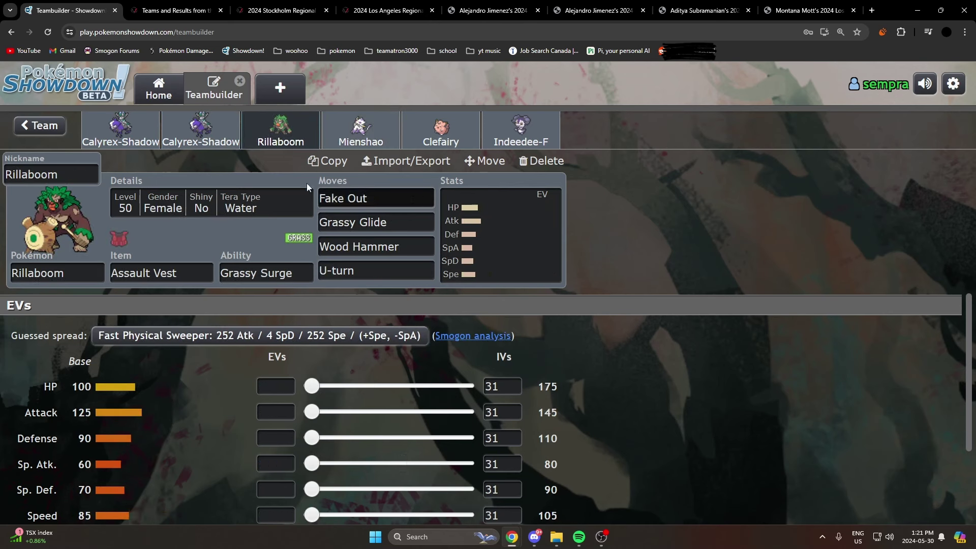
{"action": "left_click", "coordinate": [201, 133]}
{"action": "left_click", "coordinate": [281, 134]}
{"action": "left_click", "coordinate": [201, 133]}
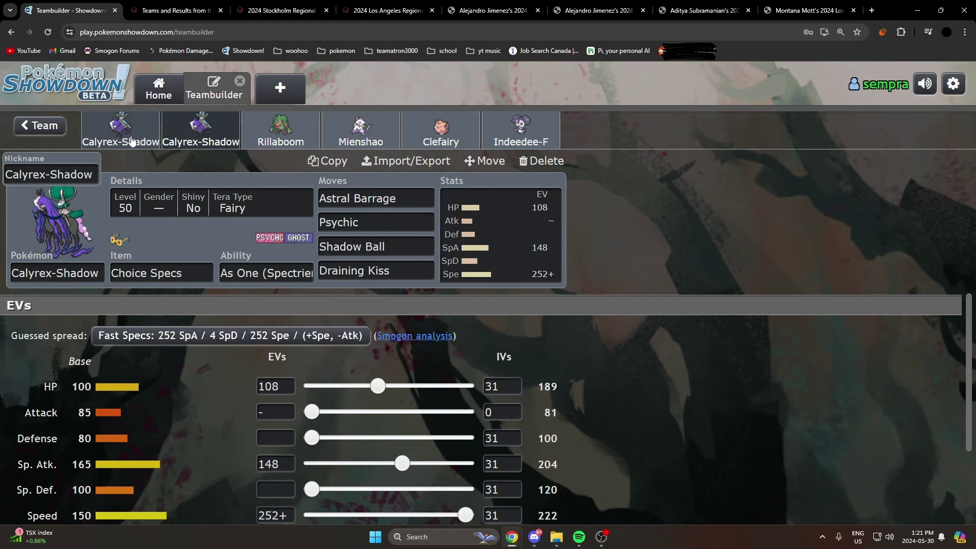
{"action": "left_click", "coordinate": [121, 133]}
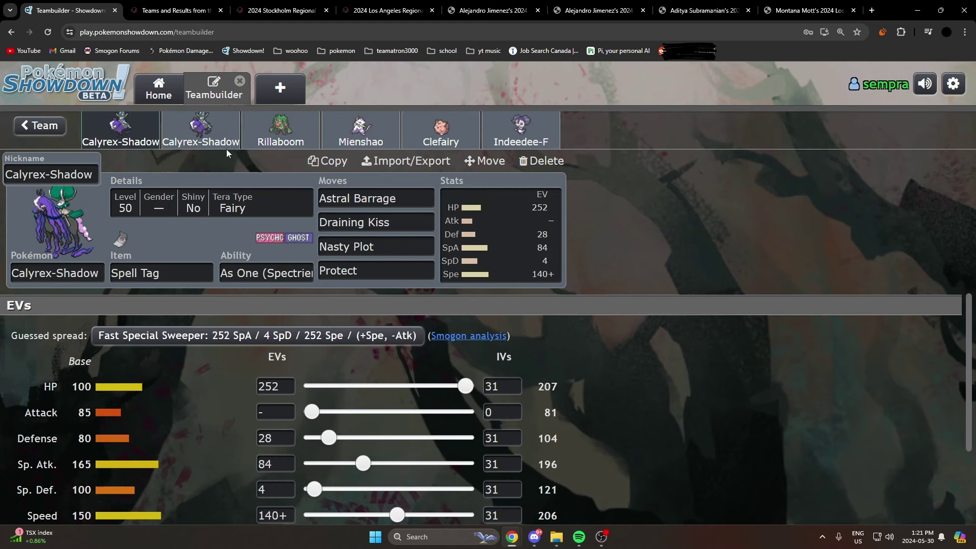
{"action": "left_click", "coordinate": [281, 135]}
{"action": "left_click", "coordinate": [370, 198]}
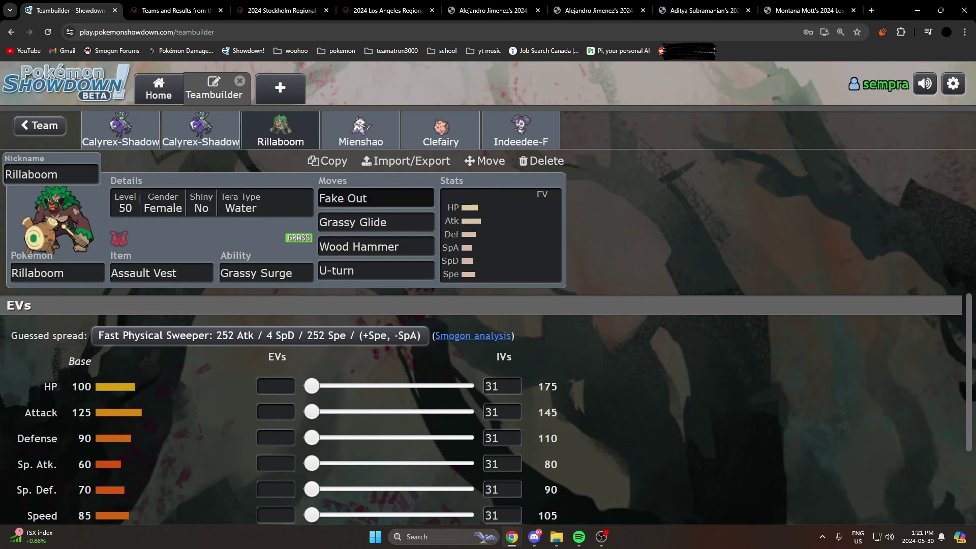
View Mienshao's set, and check the Spell Tag Calyrex-Shadow's Draining Kiss and Astral Barrage moves.
{"action": "left_click", "coordinate": [362, 140]}
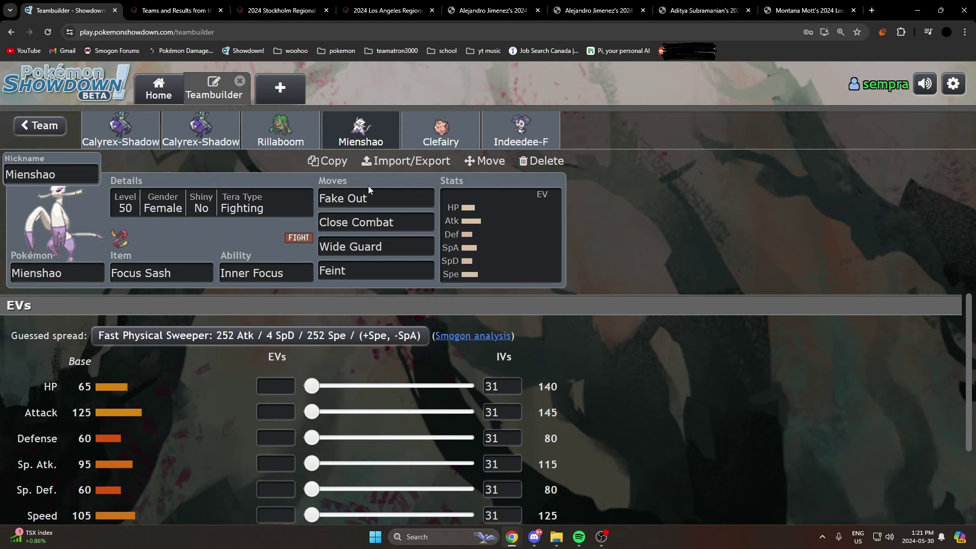
{"action": "left_click", "coordinate": [376, 222]}
{"action": "left_click", "coordinate": [120, 131]}
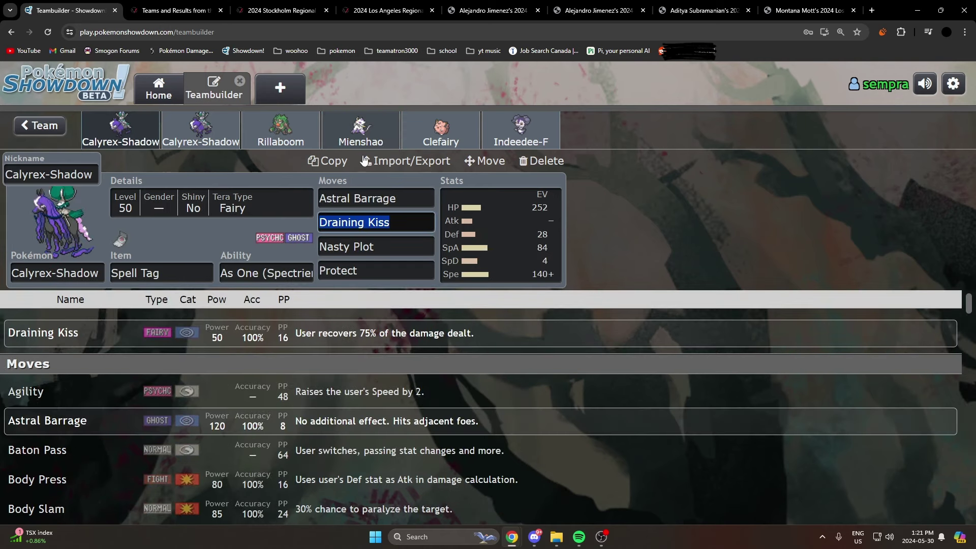
{"action": "left_click", "coordinate": [371, 199]}
Read the descriptions of Mienshao's Close Combat, Wide Guard, Feint and Fake Out moves.
{"action": "left_click", "coordinate": [361, 131]}
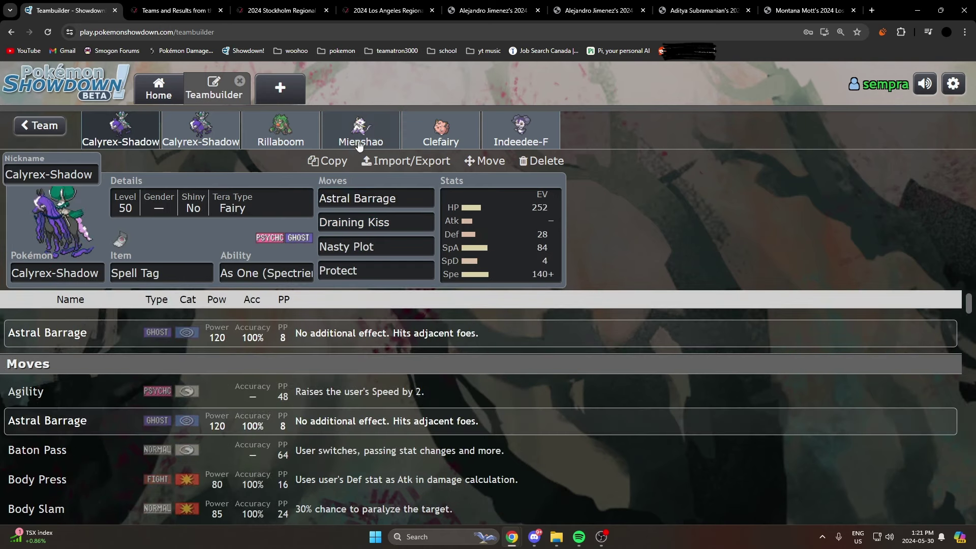
{"action": "left_click", "coordinate": [358, 222]}
{"action": "left_click", "coordinate": [365, 246]}
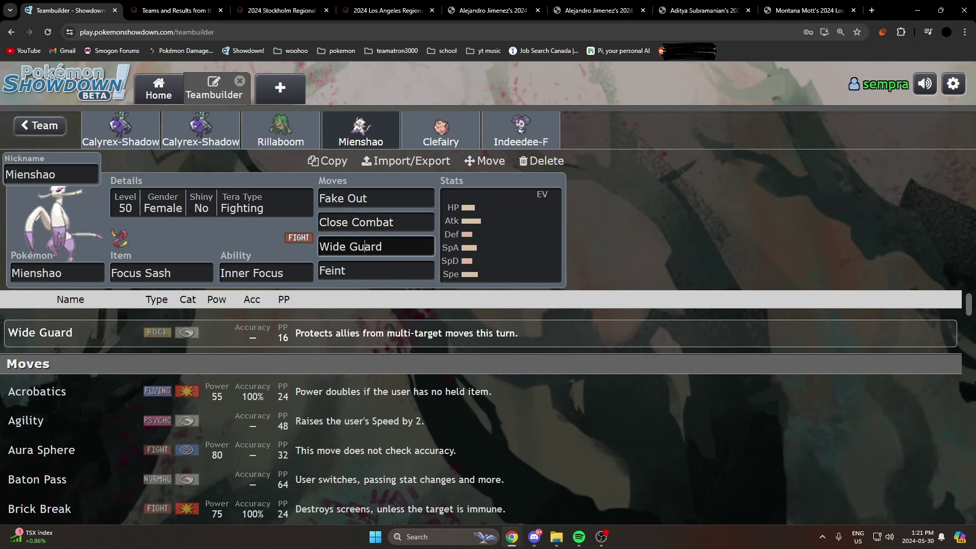
{"action": "left_click", "coordinate": [335, 270]}
{"action": "left_click", "coordinate": [356, 246]}
{"action": "left_click", "coordinate": [359, 207]}
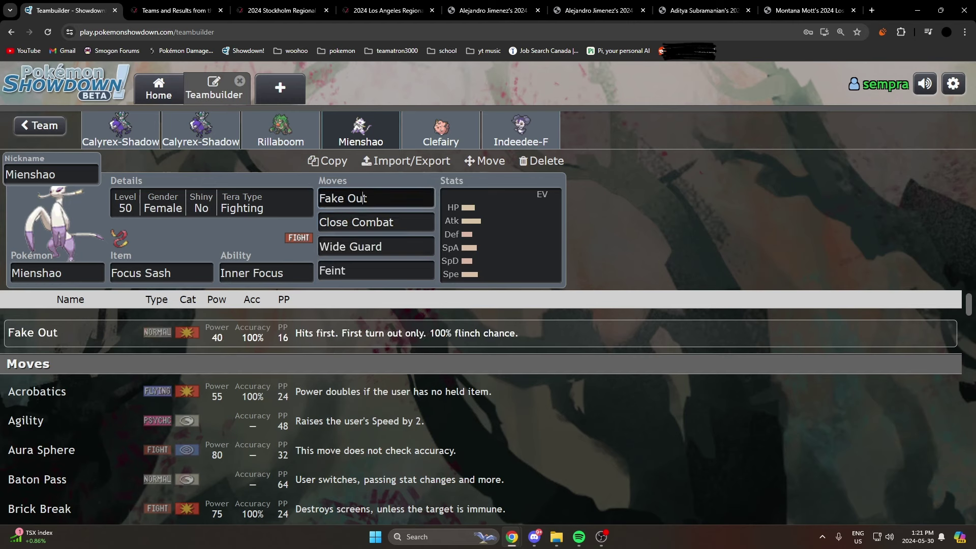
{"action": "key", "text": "Tab"}
{"action": "key", "text": "Tab"}
{"action": "key", "text": "Tab"}
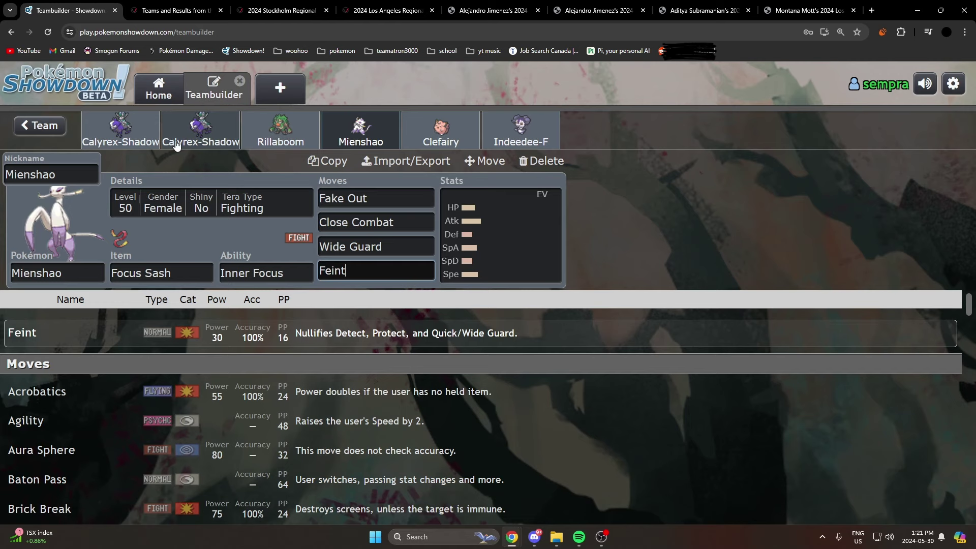
Revisit Mienshao's set and open Clefairy's set.
{"action": "left_click", "coordinate": [164, 131]}
{"action": "left_click", "coordinate": [340, 131]}
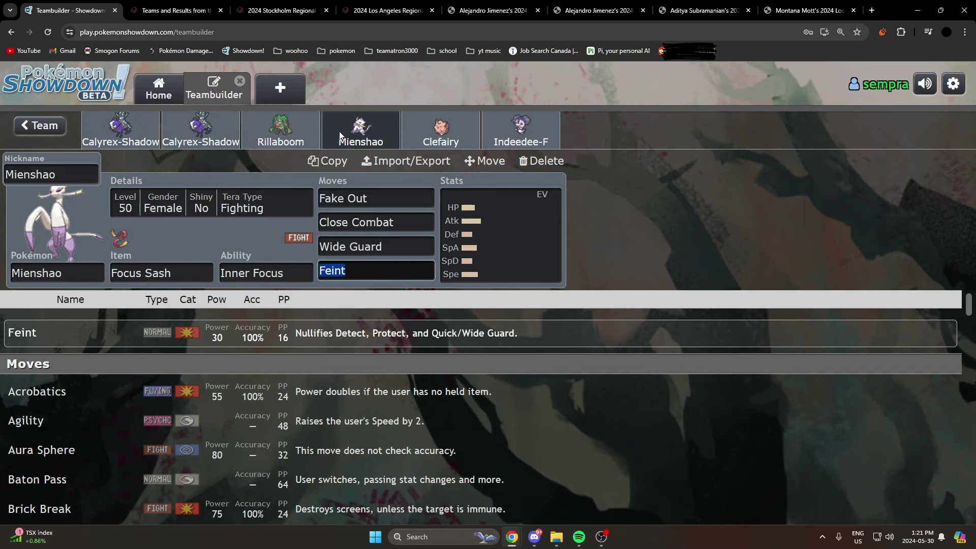
{"action": "left_click", "coordinate": [431, 132]}
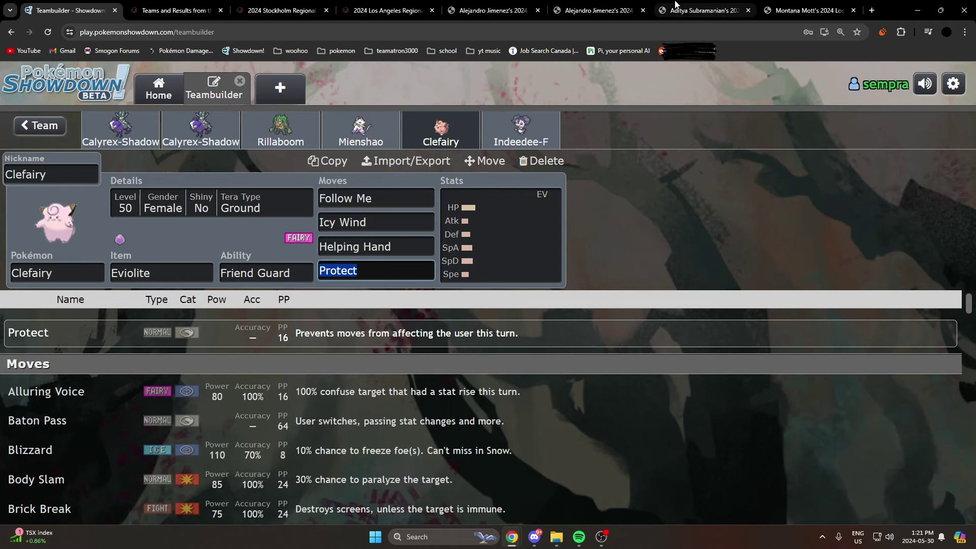
Close the fourth-place Los Angeles team list and place the first-place list directly beside the Teambuilder.
{"action": "left_click", "coordinate": [793, 11]}
{"action": "left_click", "coordinate": [747, 11]}
{"action": "left_click_drag", "start_coordinate": [748, 11], "coordinate": [175, 10]}
{"action": "key", "text": "ctrl+1"}
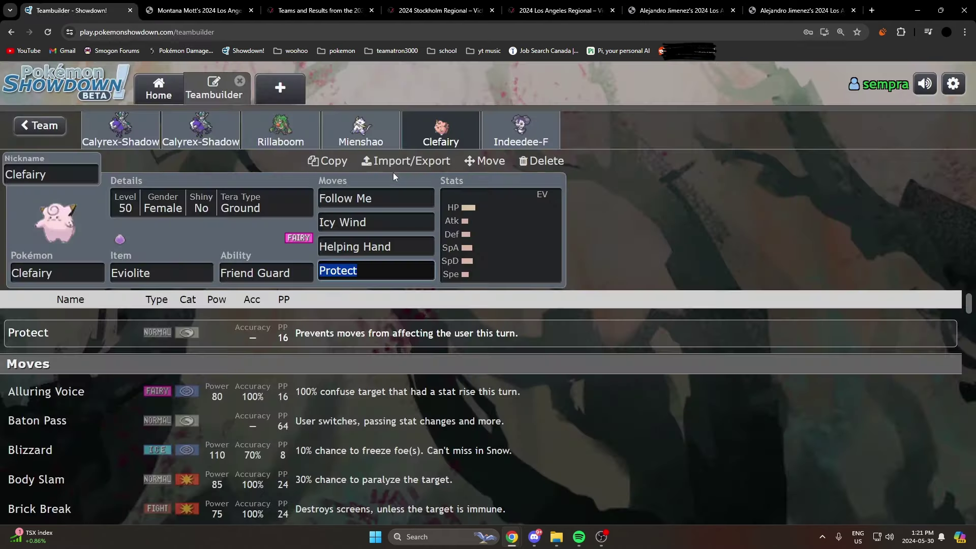
Examine Clefairy's Icy Wind move and Friend Guard ability, and return to the Spell Tag Calyrex-Shadow.
{"action": "left_click", "coordinate": [361, 222]}
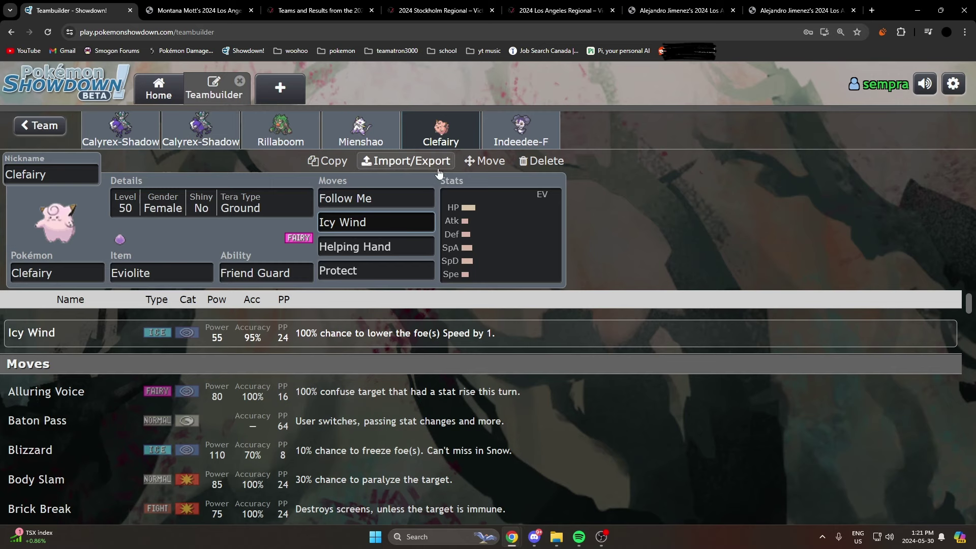
{"action": "left_click", "coordinate": [275, 273]}
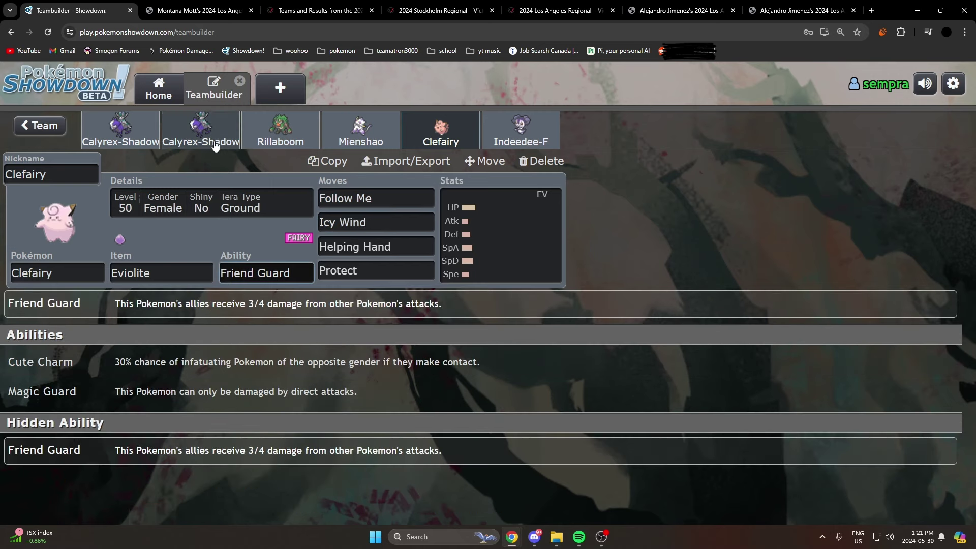
{"action": "left_click", "coordinate": [122, 131]}
{"action": "left_click", "coordinate": [203, 133]}
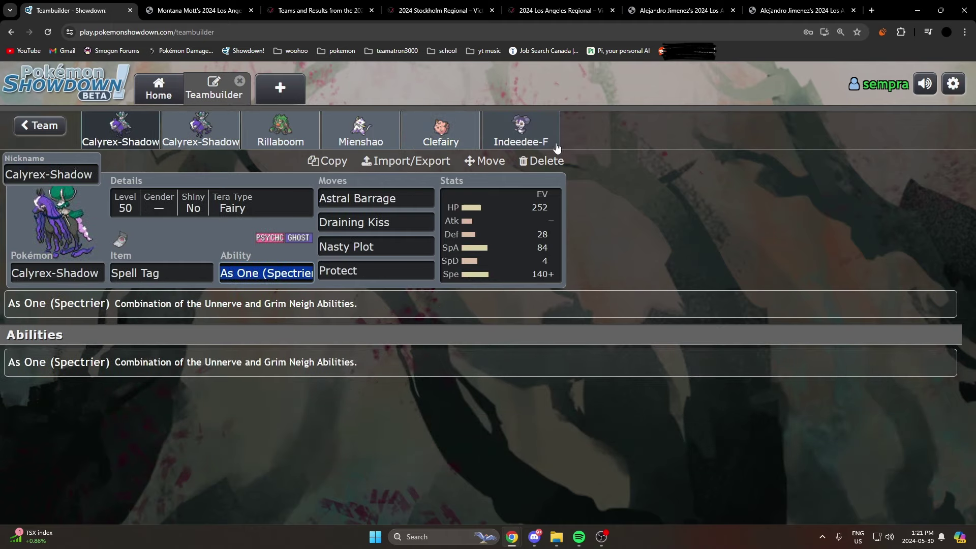
Check Indeedee-F and the Spell Tag Calyrex-Shadow, and change Clefairy's Tera Type to Grass.
{"action": "left_click", "coordinate": [528, 136]}
{"action": "left_click", "coordinate": [442, 135]}
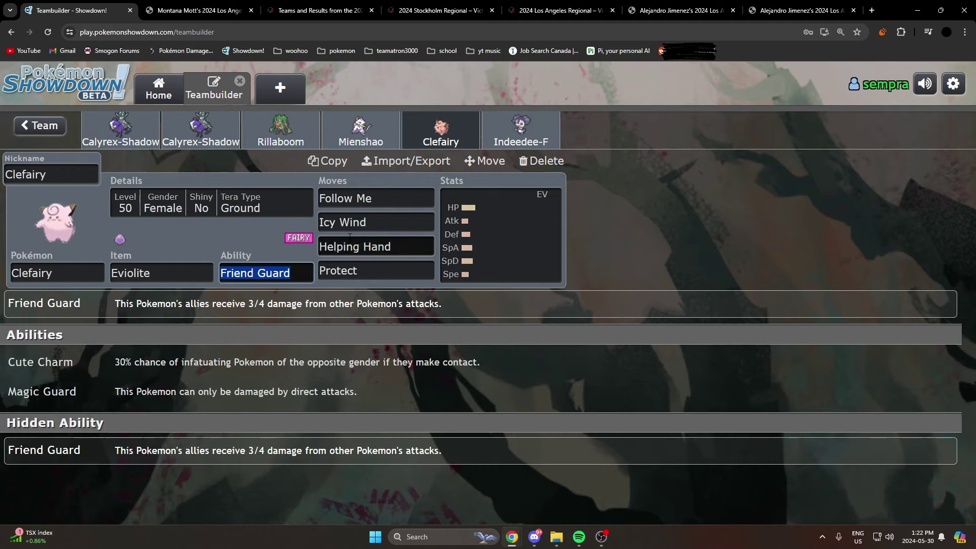
{"action": "left_click", "coordinate": [129, 137]}
{"action": "left_click", "coordinate": [423, 133]}
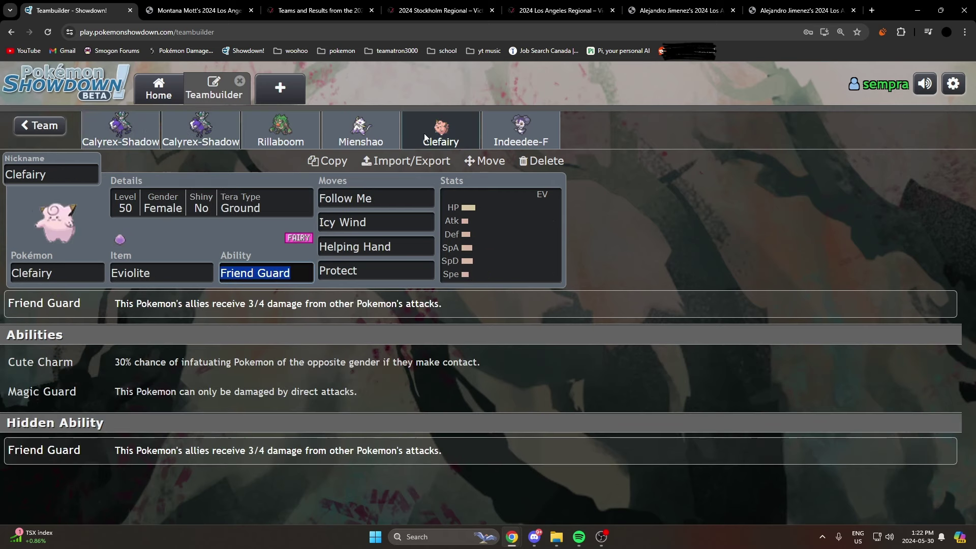
{"action": "left_click", "coordinate": [275, 203]}
{"action": "left_click", "coordinate": [161, 386]}
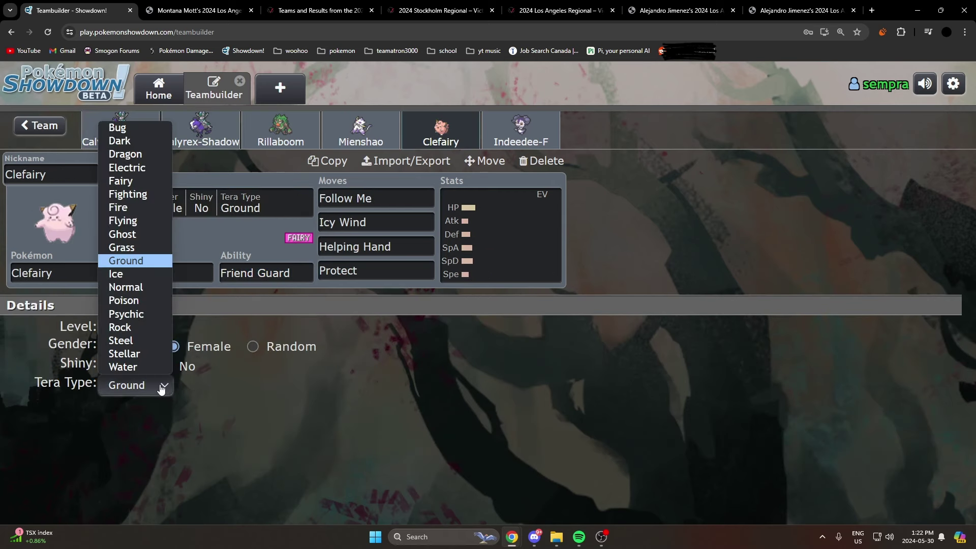
{"action": "left_click", "coordinate": [122, 247]}
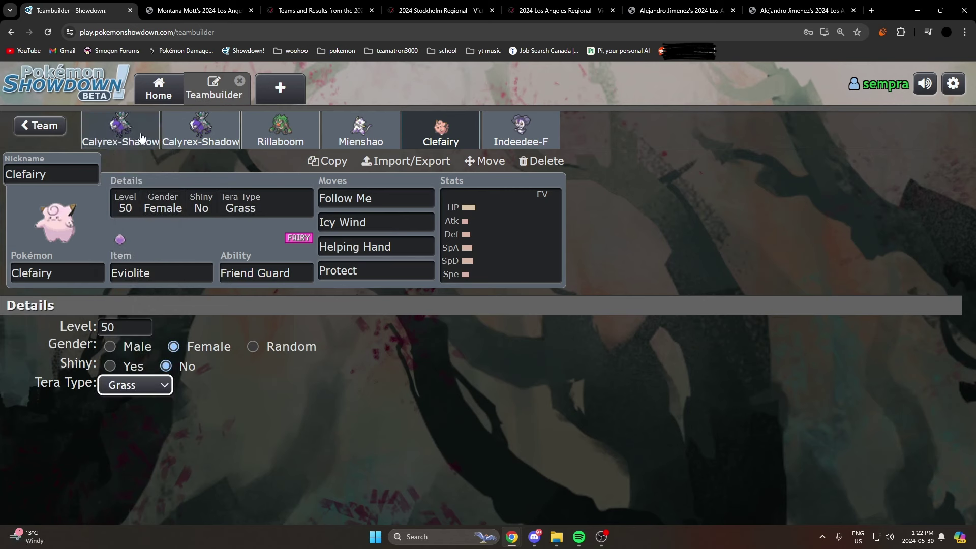
Look over Indeedee-F's set and give the Choice Specs Calyrex-Shadow Expanding Force as its second move.
{"action": "left_click", "coordinate": [527, 120]}
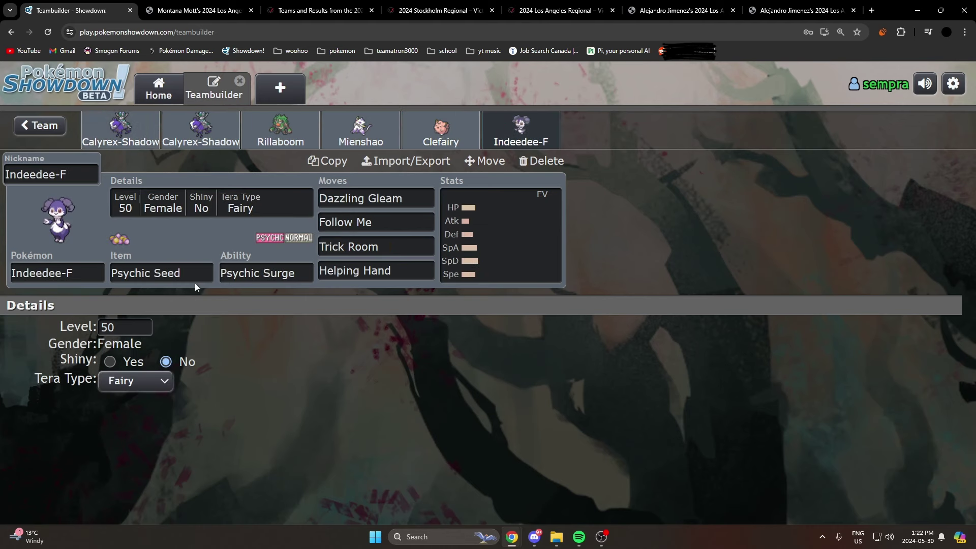
{"action": "left_click", "coordinate": [120, 129]}
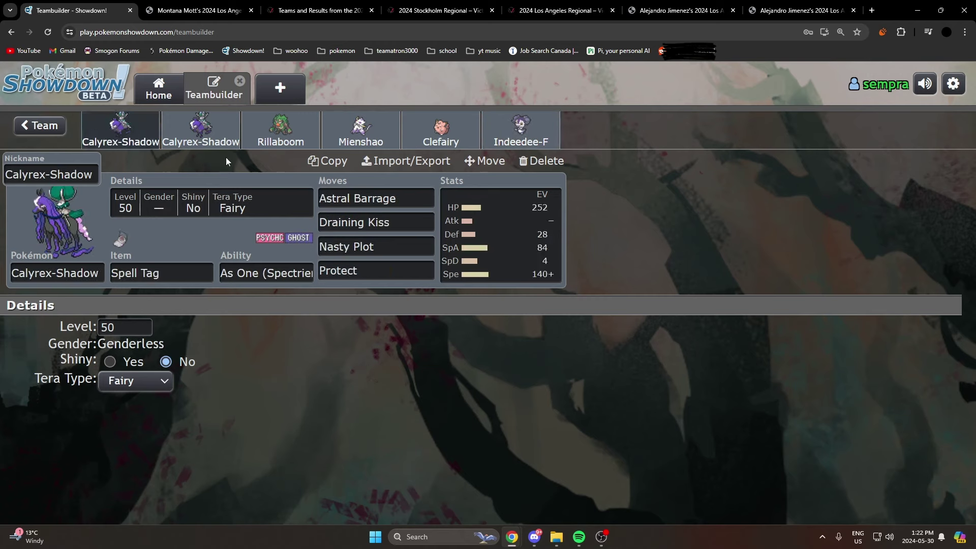
{"action": "left_click", "coordinate": [201, 129]}
{"action": "left_click", "coordinate": [356, 222]}
{"action": "type", "text": "exp"}
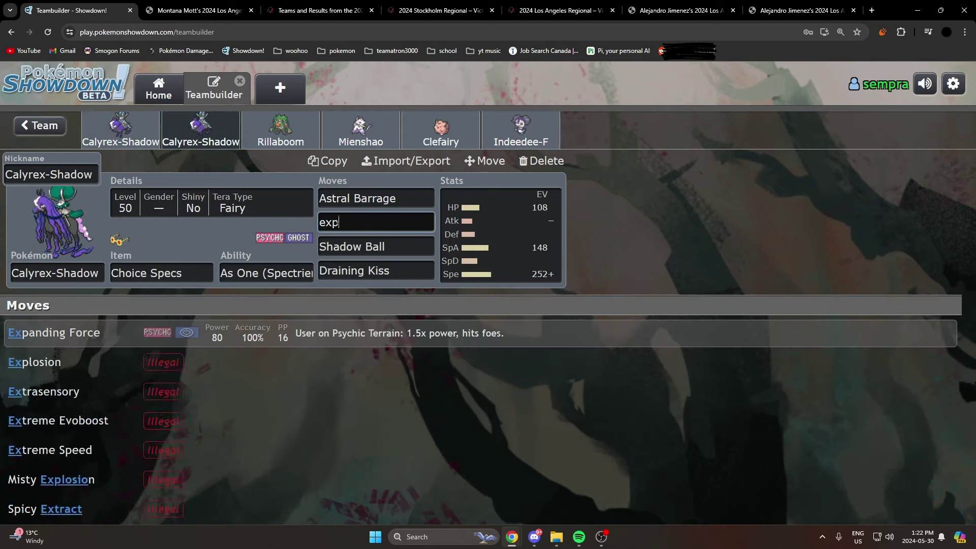
{"action": "key", "text": "Return"}
{"action": "left_click", "coordinate": [232, 203]}
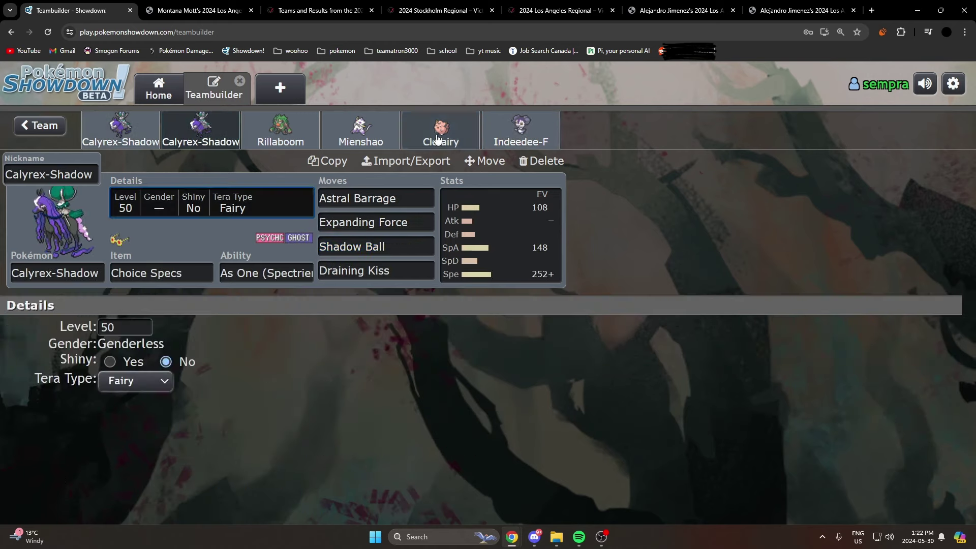
{"action": "left_click", "coordinate": [376, 222]}
Examine Indeedee-F's Follow Me, Dazzling Gleam and Helping Hand moves.
{"action": "left_click", "coordinate": [516, 129]}
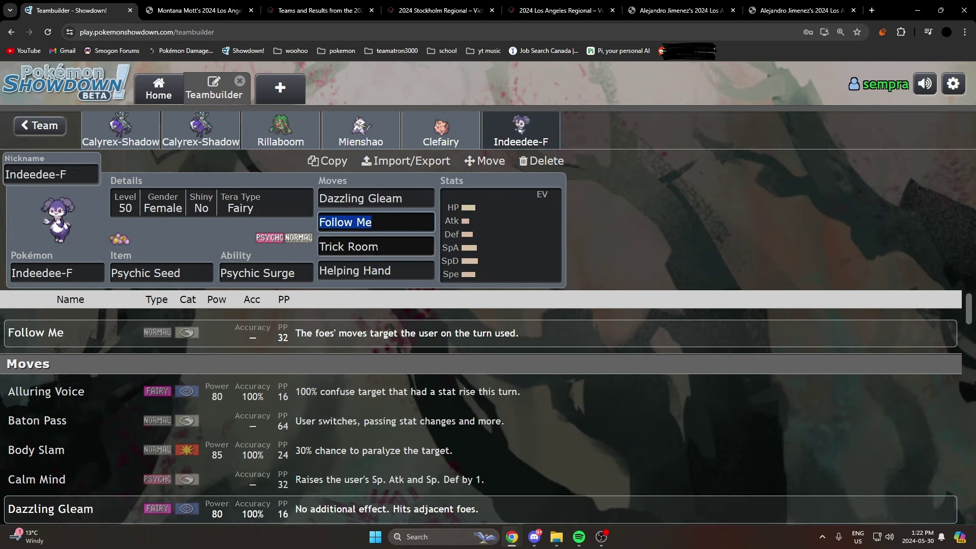
{"action": "key", "text": "Tab"}
{"action": "left_click", "coordinate": [376, 199]}
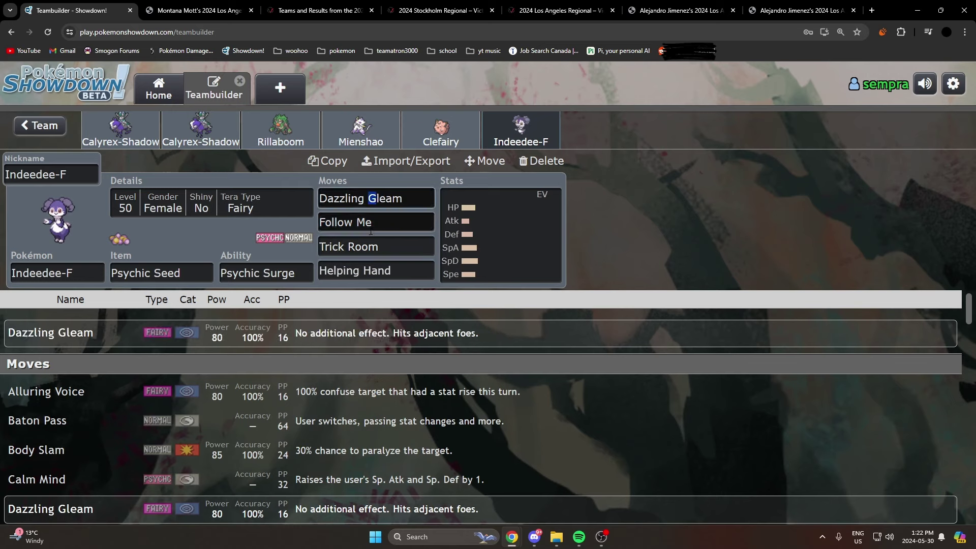
{"action": "left_click", "coordinate": [376, 270]}
Try Psychic and Shadow Ball as Indeedee-F's first move.
{"action": "left_click", "coordinate": [377, 207]}
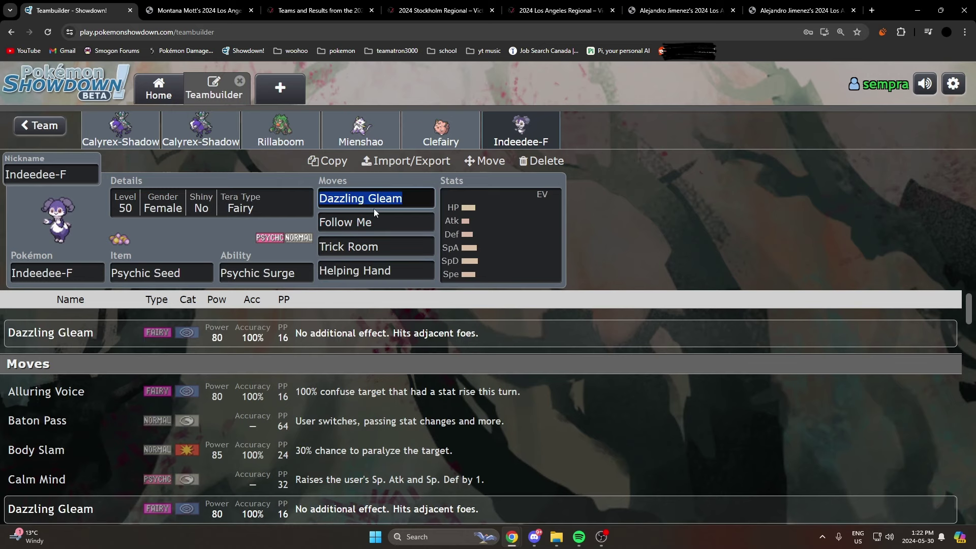
{"action": "type", "text": "psychic"}
{"action": "key", "text": "Return"}
{"action": "left_click", "coordinate": [374, 205]}
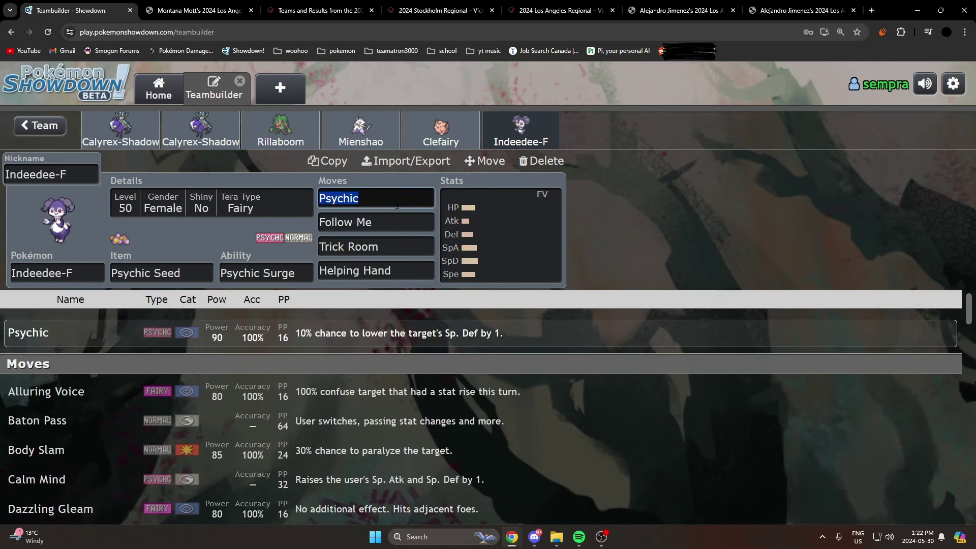
{"action": "type", "text": "shado"}
{"action": "key", "text": "Return"}
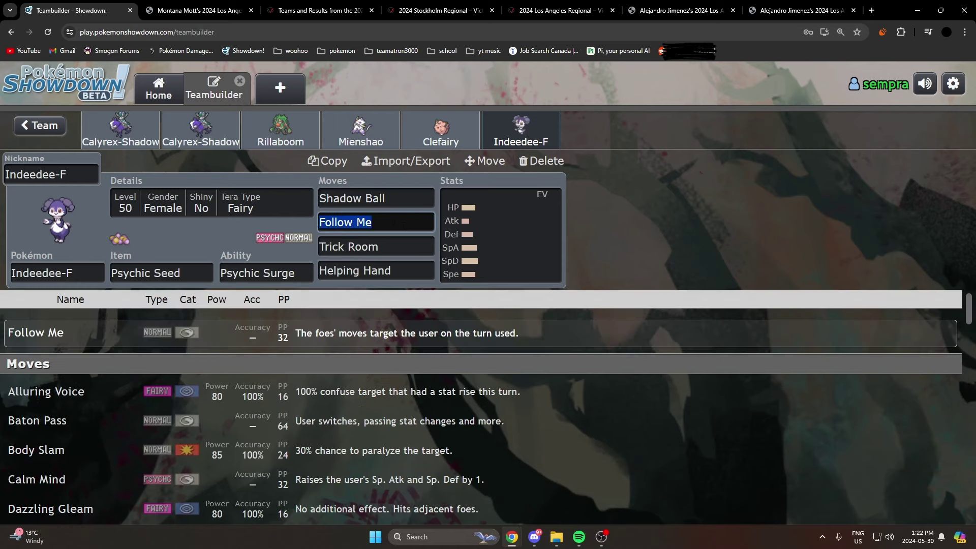
Set Indeedee-F's first move to Alluring Voice and read its description.
{"action": "left_click", "coordinate": [376, 207]}
{"action": "type", "text": "all"}
{"action": "key", "text": "Return"}
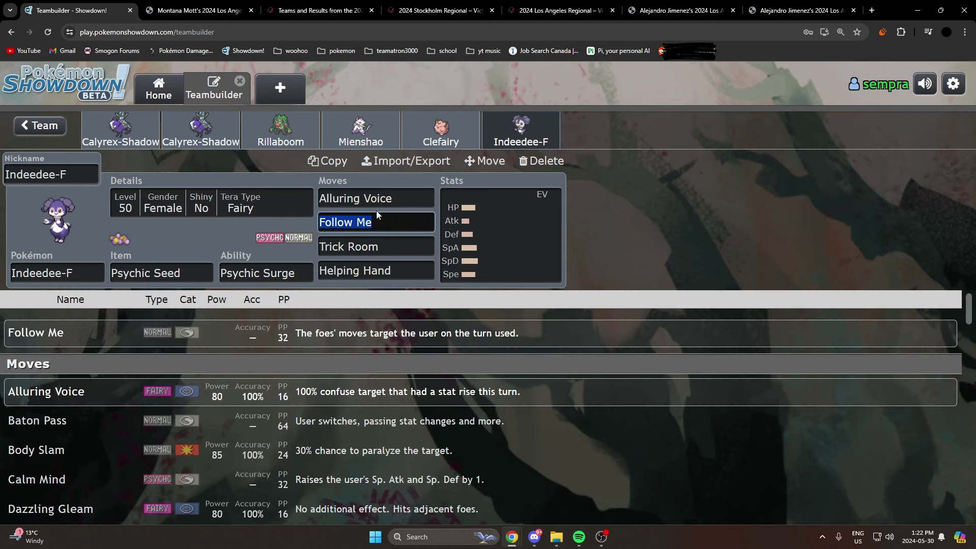
{"action": "left_click", "coordinate": [376, 206]}
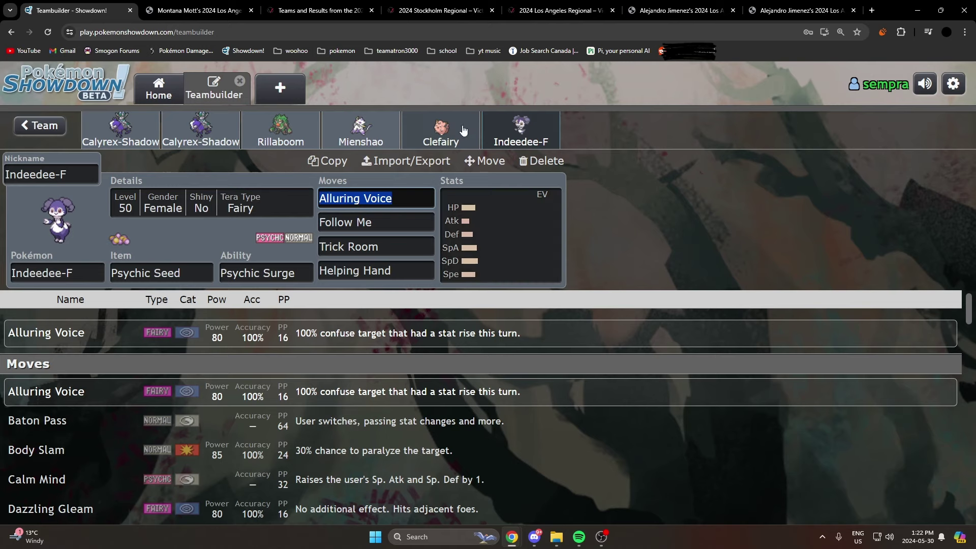
View the teams in the 2024 Los Angeles Regional Day 2 standings and return to the Teambuilder.
{"action": "left_click", "coordinate": [631, 10]}
{"action": "left_click", "coordinate": [605, 6]}
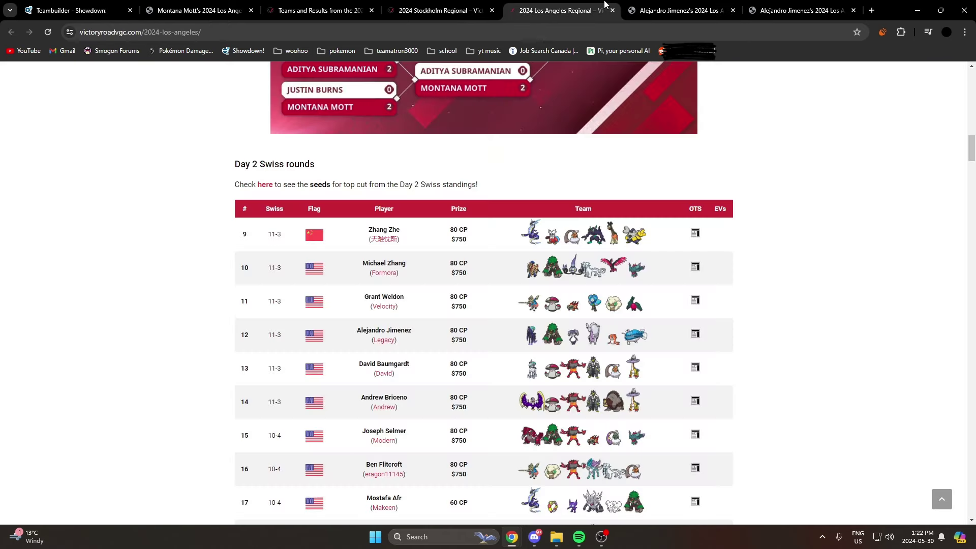
{"action": "left_click", "coordinate": [112, 9]}
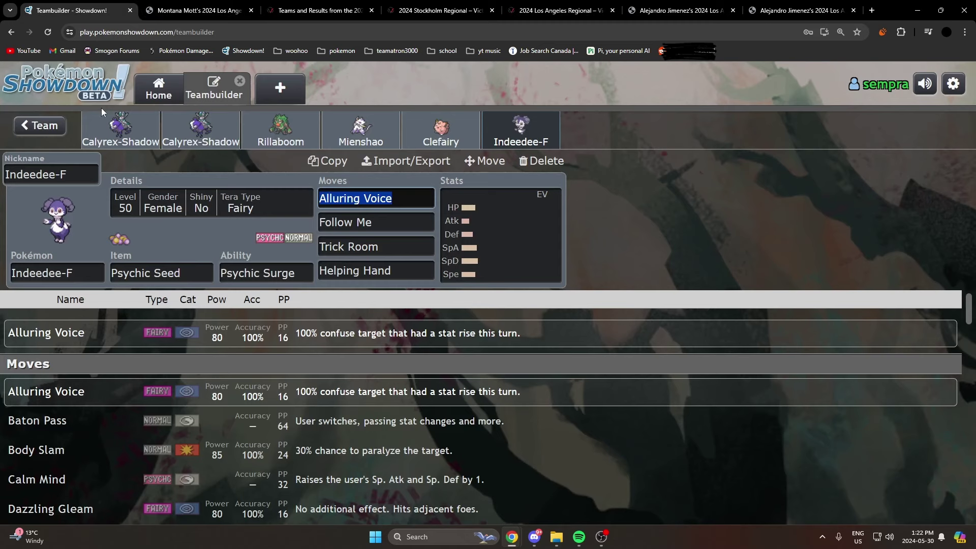
Compare the moves and EV spreads of the Spell Tag and Choice Specs Calyrex-Shadow sets.
{"action": "left_click", "coordinate": [121, 134]}
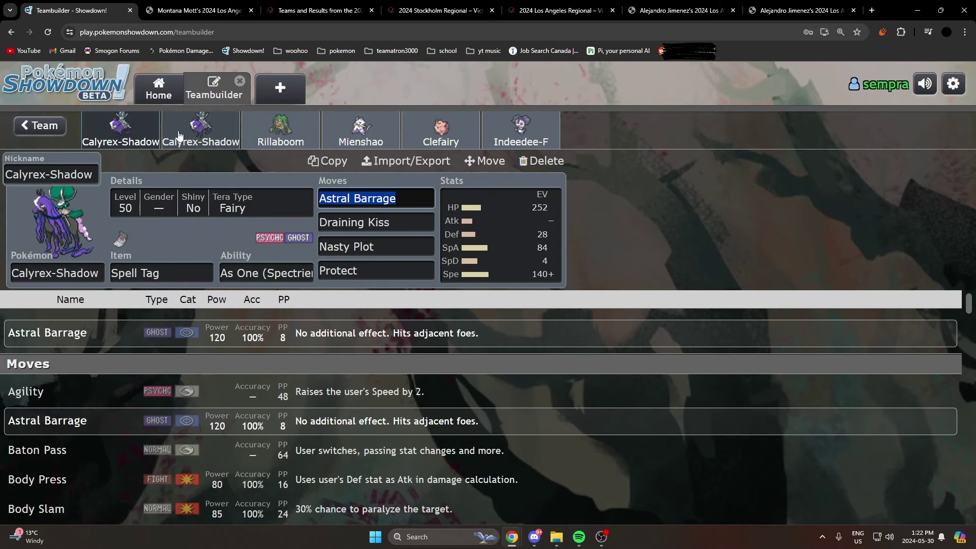
{"action": "left_click", "coordinate": [191, 141]}
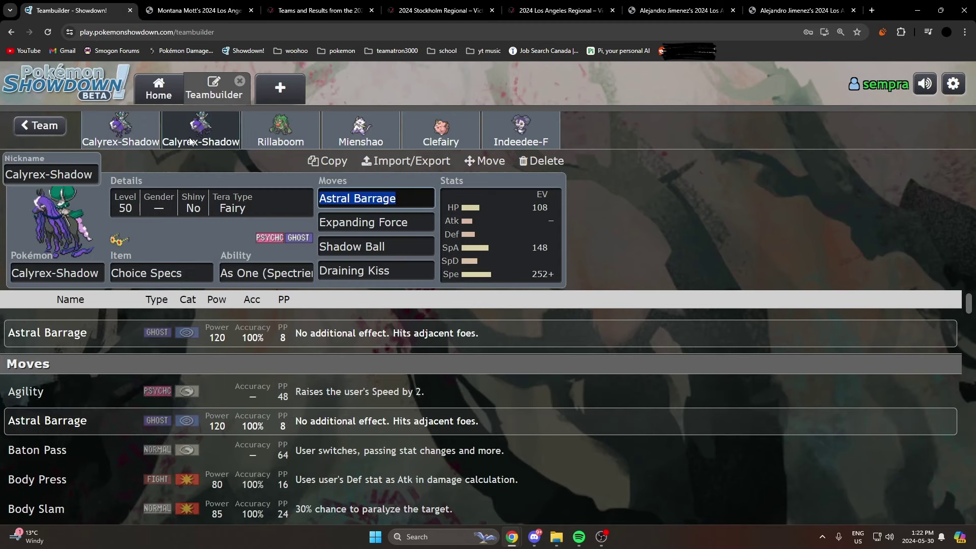
{"action": "left_click", "coordinate": [139, 138]}
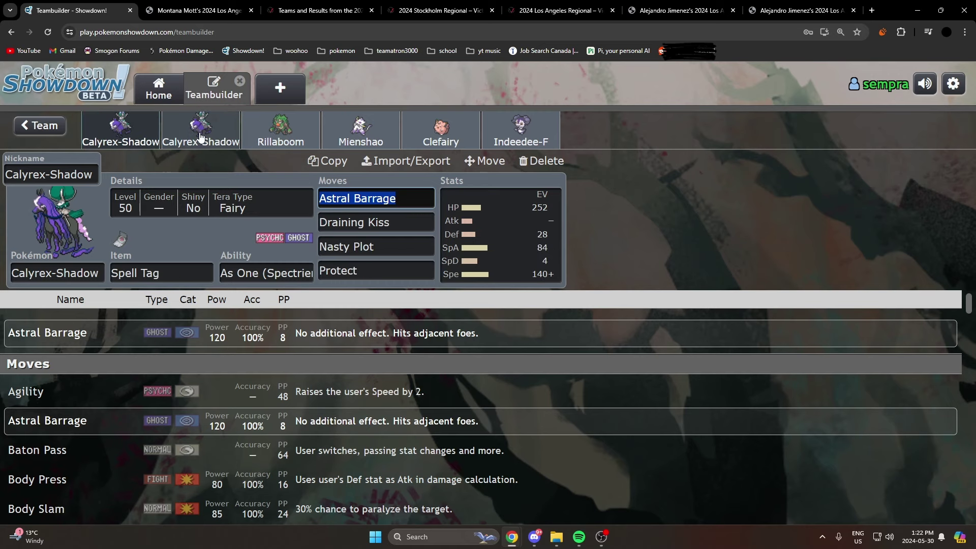
{"action": "left_click", "coordinate": [475, 239]}
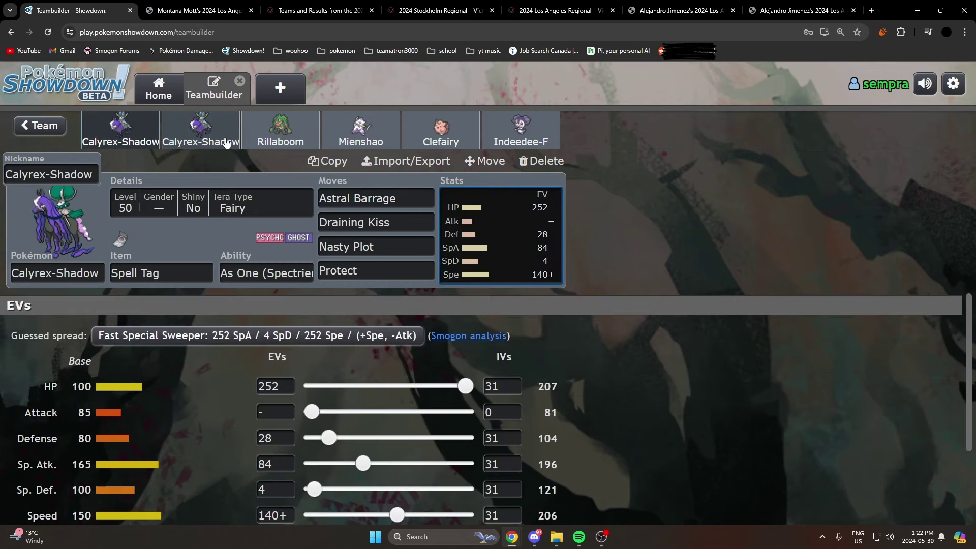
{"action": "left_click", "coordinate": [203, 138]}
{"action": "left_click", "coordinate": [156, 137]}
Examine the Spell Tag Calyrex-Shadow's base stats and its final Speed.
{"action": "scroll", "coordinate": [134, 392], "scroll_direction": "down", "scroll_amount": 1}
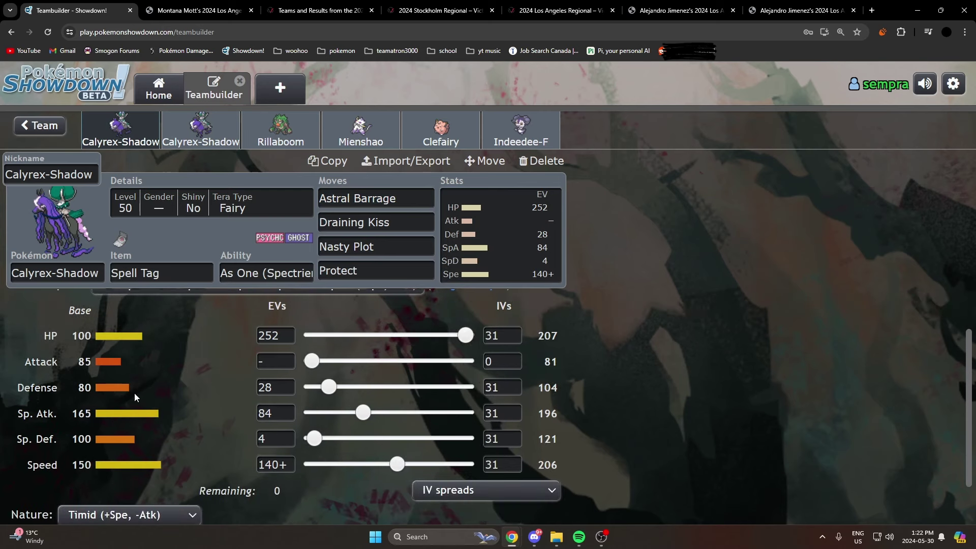
{"action": "left_click_drag", "start_coordinate": [81, 336], "coordinate": [86, 465]}
{"action": "double_click", "coordinate": [81, 440]}
{"action": "double_click", "coordinate": [81, 465]}
{"action": "left_click", "coordinate": [668, 446]}
{"action": "left_click_drag", "start_coordinate": [397, 464], "coordinate": [396, 465]}
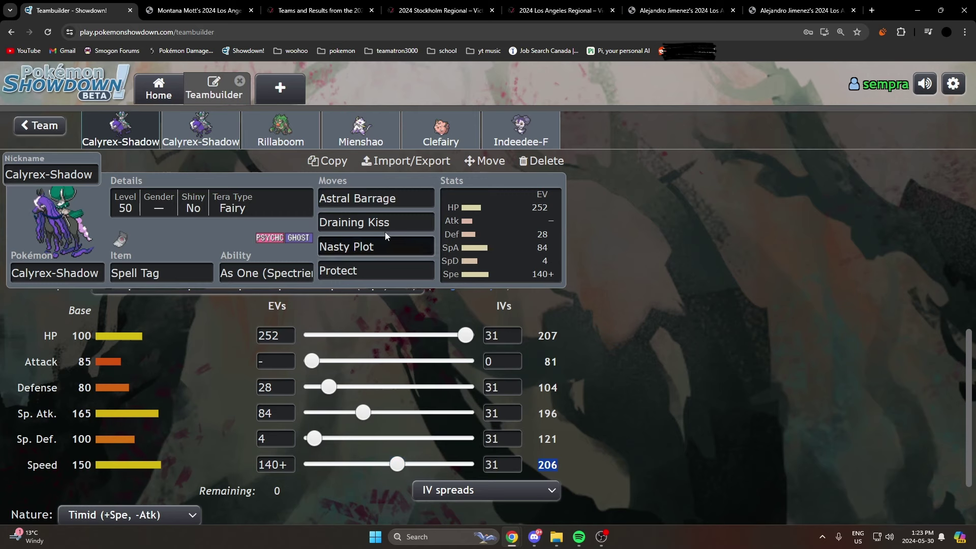
Delete Miraidon from the Start of Reg G Calyrex team and return to the team list.
{"action": "left_click", "coordinate": [58, 123]}
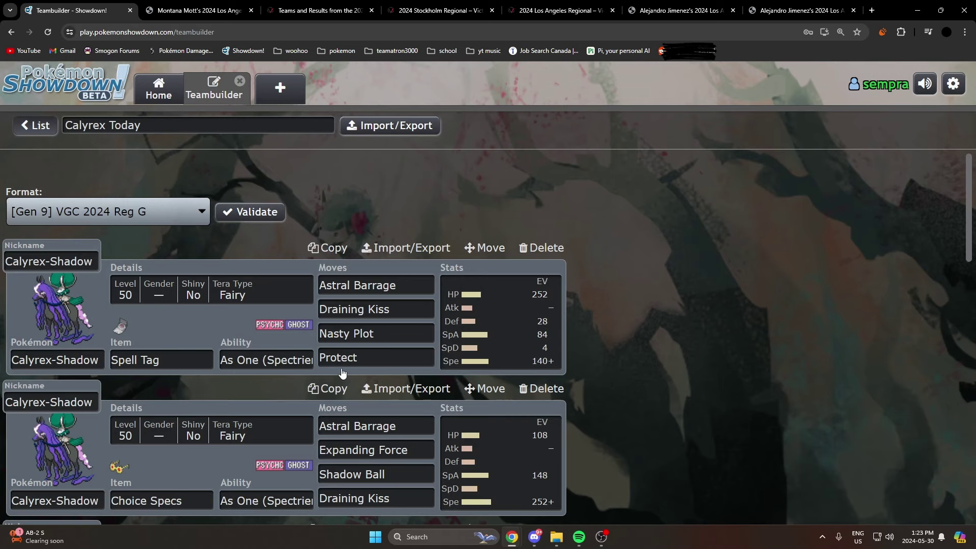
{"action": "key", "text": "alt+Left"}
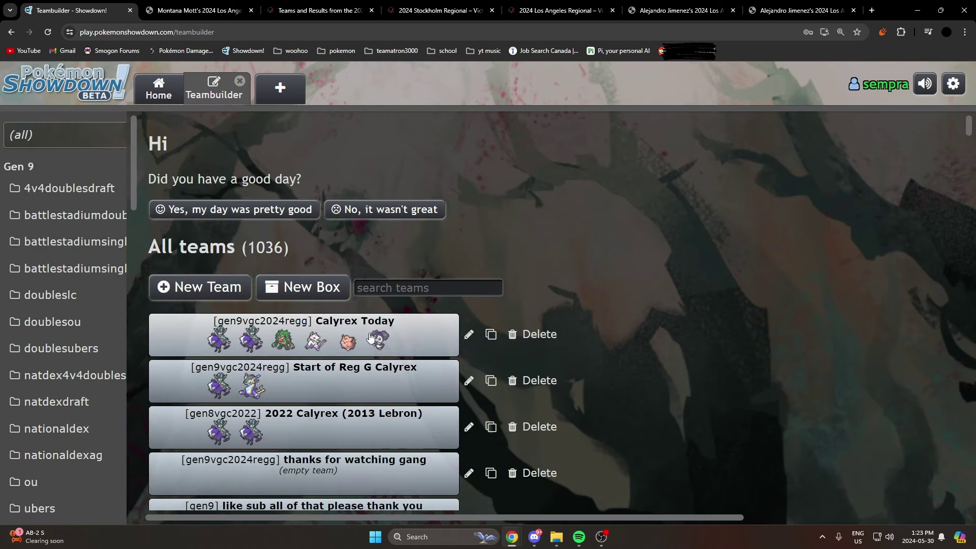
{"action": "left_click", "coordinate": [371, 381]}
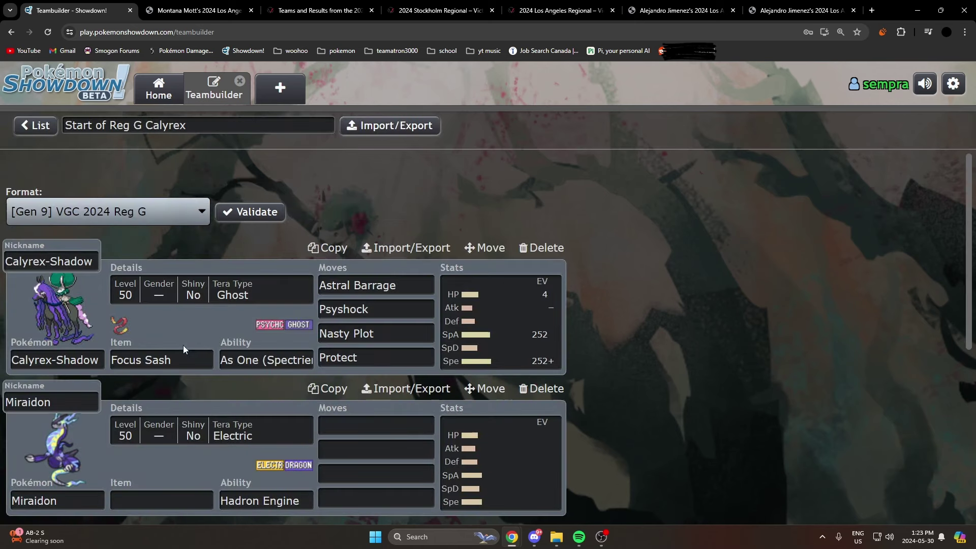
{"action": "left_click", "coordinate": [542, 389]}
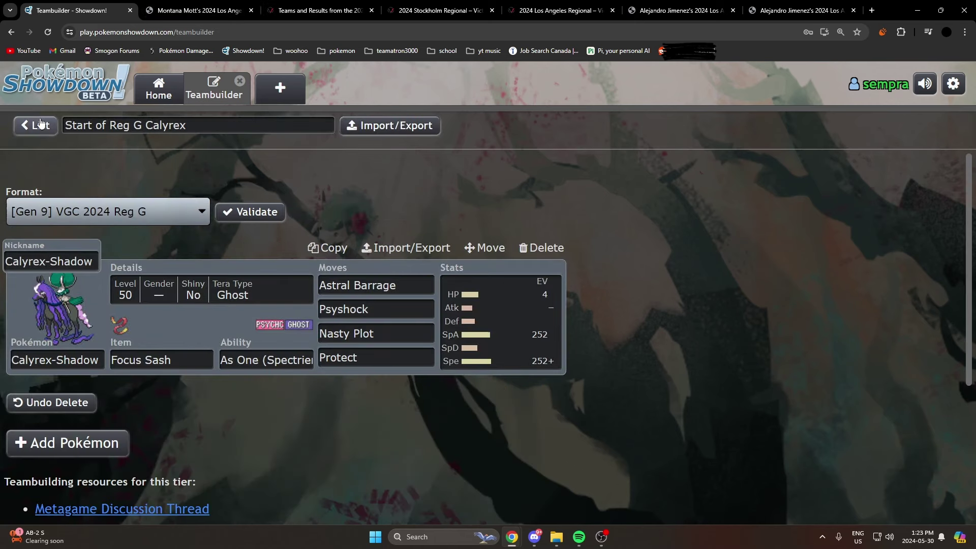
{"action": "key", "text": "alt+Left"}
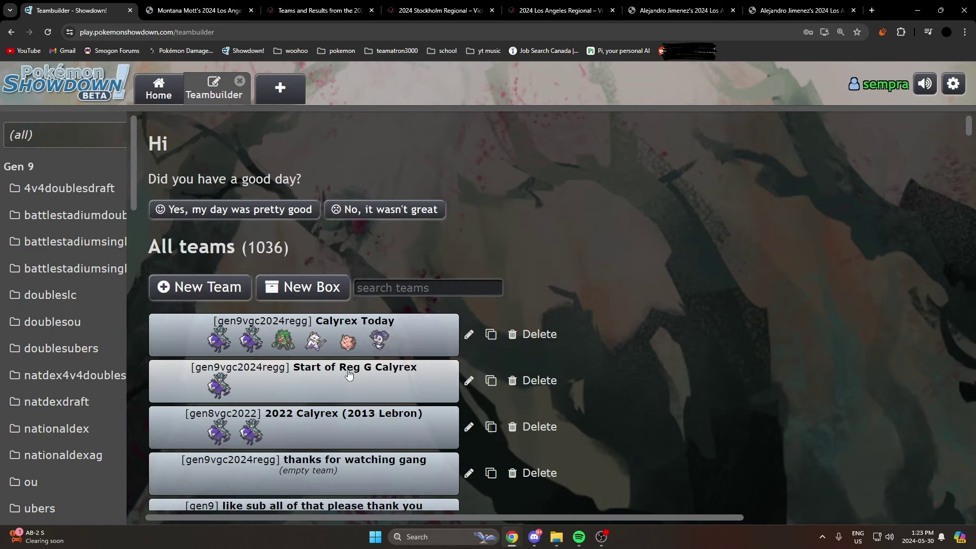
Reopen the Calyrex Today team and compare the EV spreads of its Spell Tag and Choice Specs Calyrex-Shadow.
{"action": "left_click", "coordinate": [351, 328]}
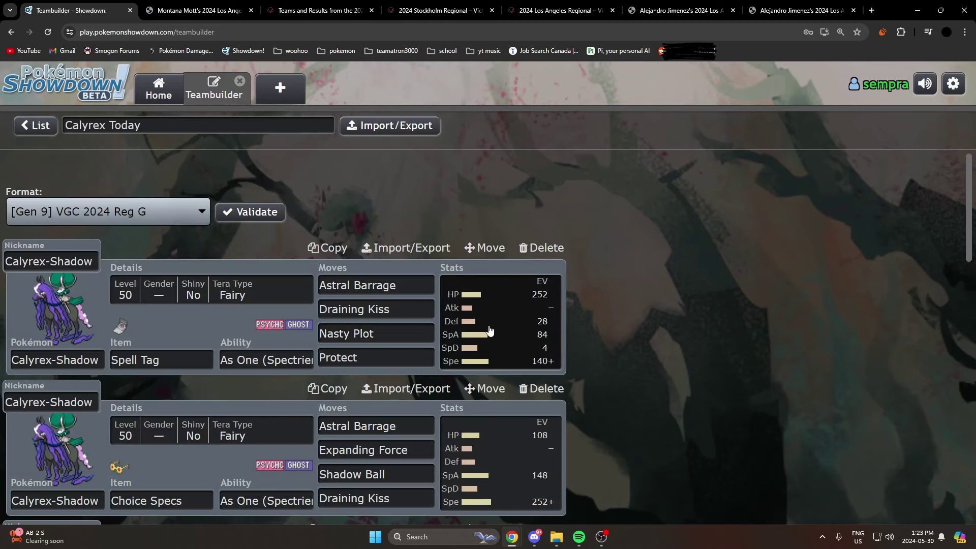
{"action": "left_click", "coordinate": [494, 307]}
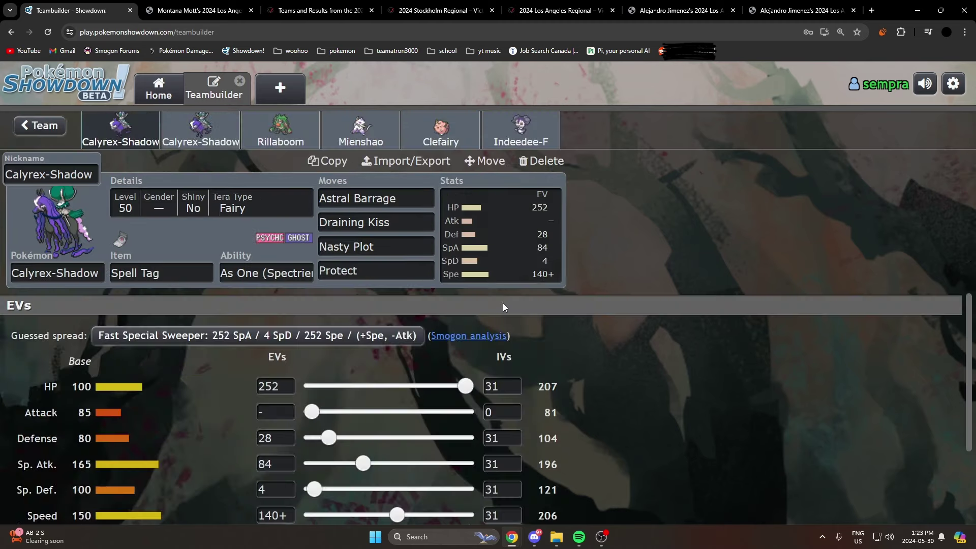
{"action": "left_click", "coordinate": [233, 125]}
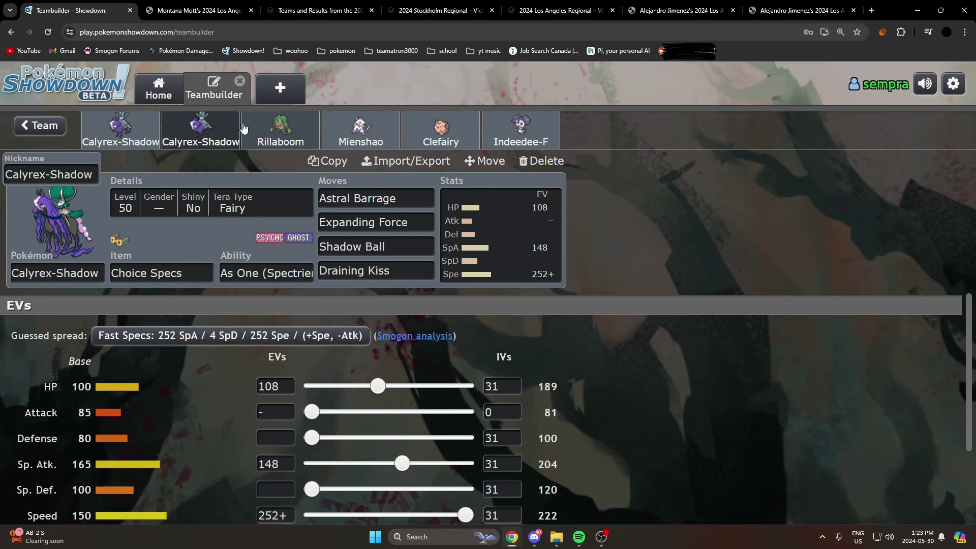
{"action": "left_click", "coordinate": [153, 136]}
{"action": "left_click", "coordinate": [179, 130]}
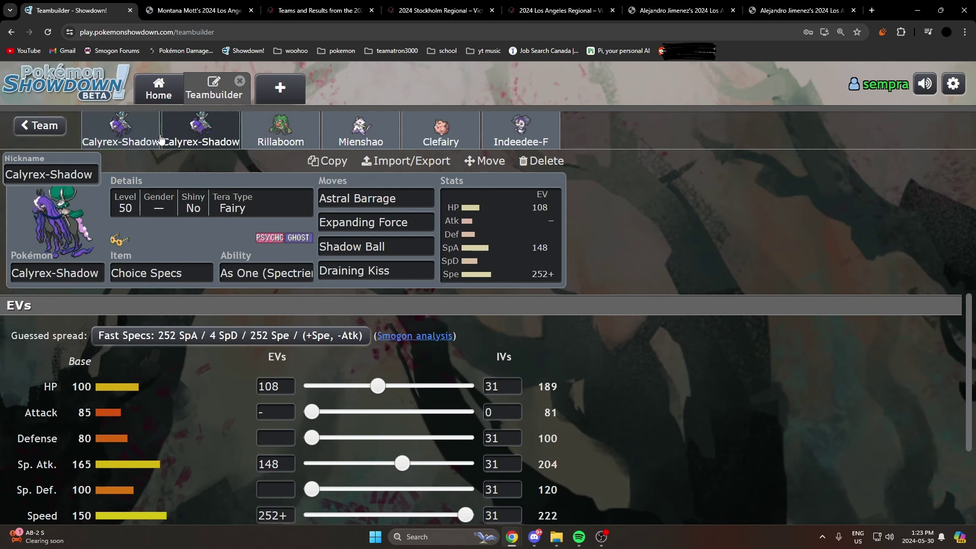
{"action": "left_click", "coordinate": [148, 135]}
{"action": "left_click", "coordinate": [200, 142]}
{"action": "left_click", "coordinate": [86, 117]}
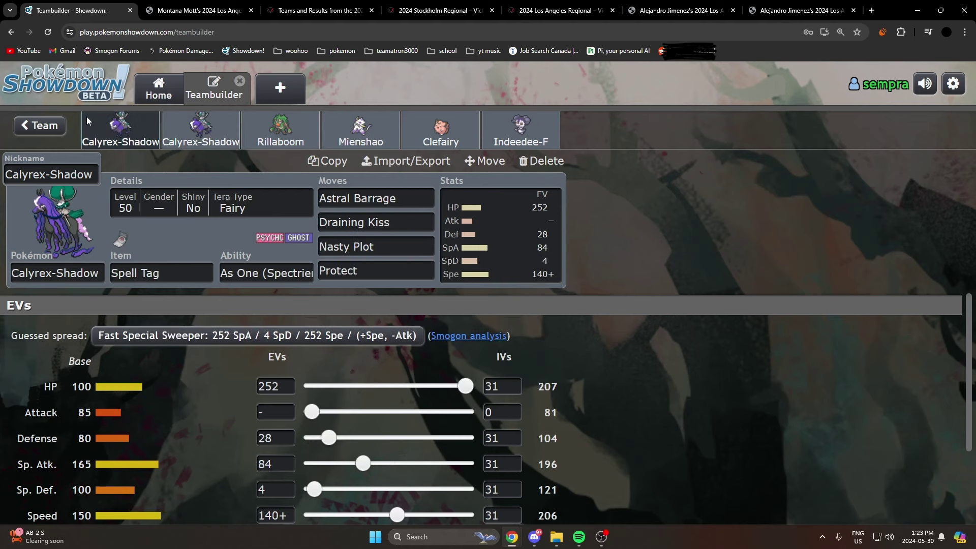
{"action": "left_click", "coordinate": [164, 127]}
{"action": "left_click", "coordinate": [153, 130]}
{"action": "left_click", "coordinate": [201, 137]}
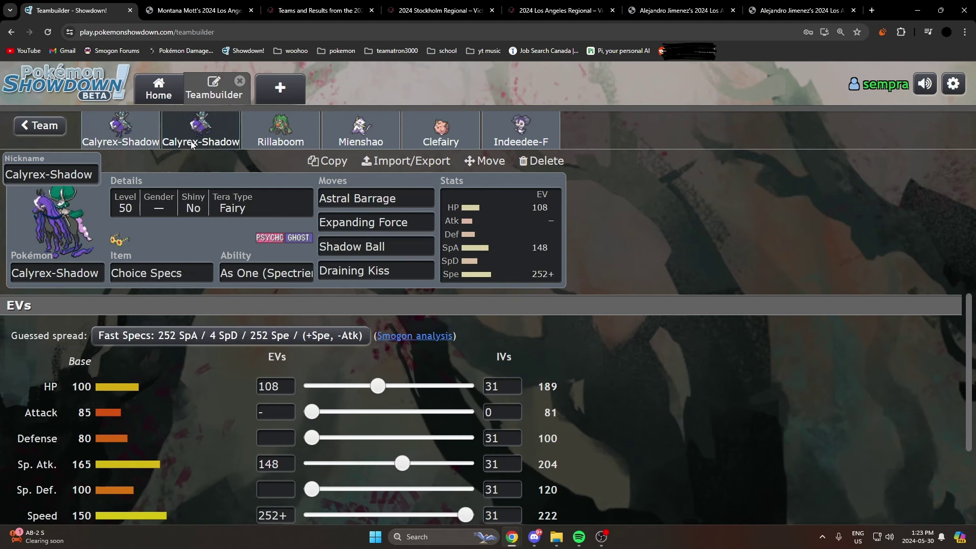
{"action": "left_click", "coordinate": [152, 131]}
Go through the sets of the supporting partners Rillaboom, Mienshao and Clefairy.
{"action": "left_click", "coordinate": [290, 131]}
{"action": "left_click", "coordinate": [366, 131]}
{"action": "left_click", "coordinate": [442, 132]}
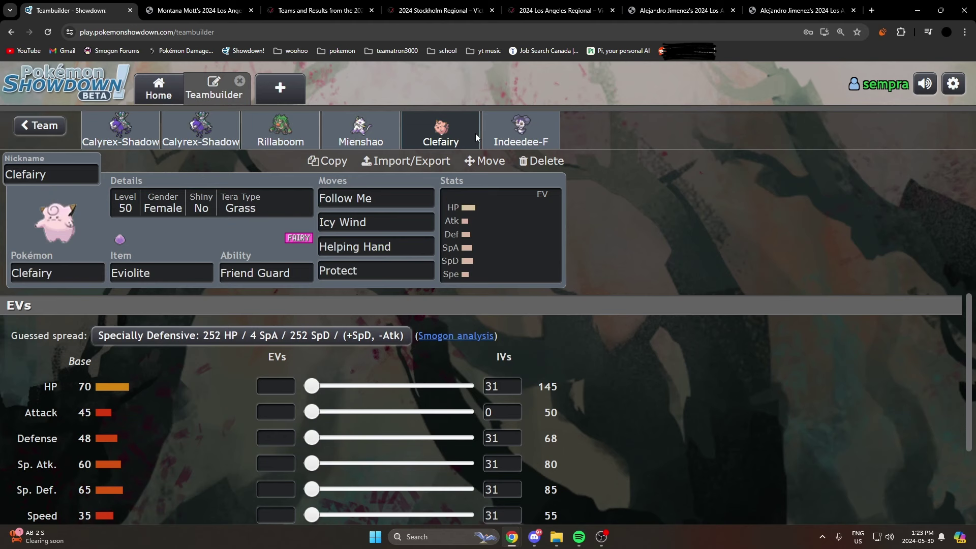
{"action": "left_click", "coordinate": [389, 131]}
{"action": "left_click", "coordinate": [442, 130]}
{"action": "left_click", "coordinate": [288, 128]}
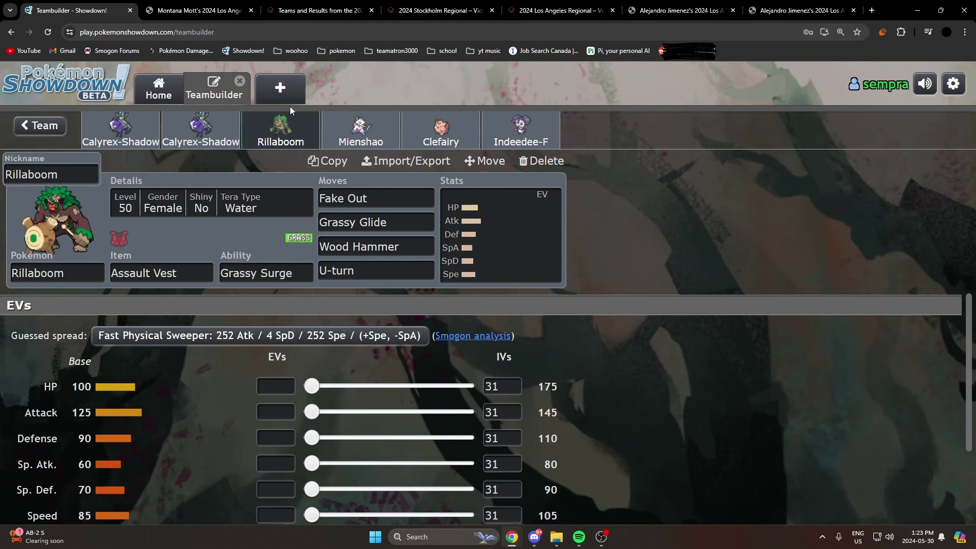
Review the Spell Tag Calyrex-Shadow together with Rillaboom's set and go back to the Calyrex Today team overview.
{"action": "left_click", "coordinate": [121, 130]}
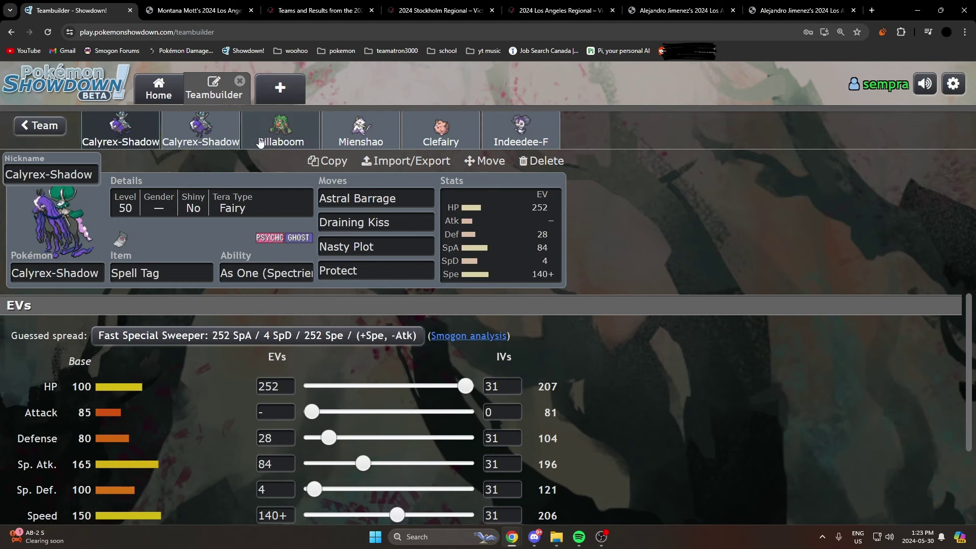
{"action": "left_click", "coordinate": [262, 139]}
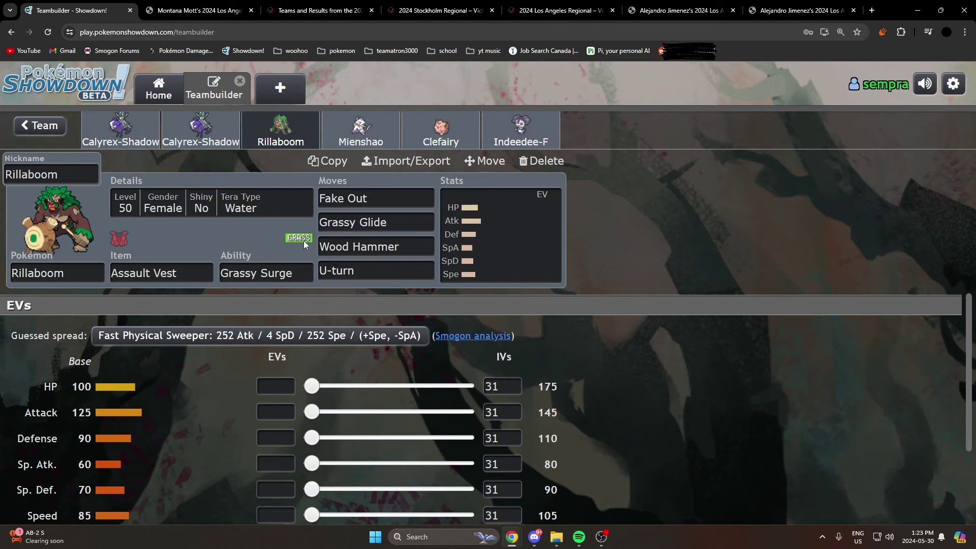
{"action": "left_click", "coordinate": [255, 141]}
{"action": "left_click", "coordinate": [120, 130]}
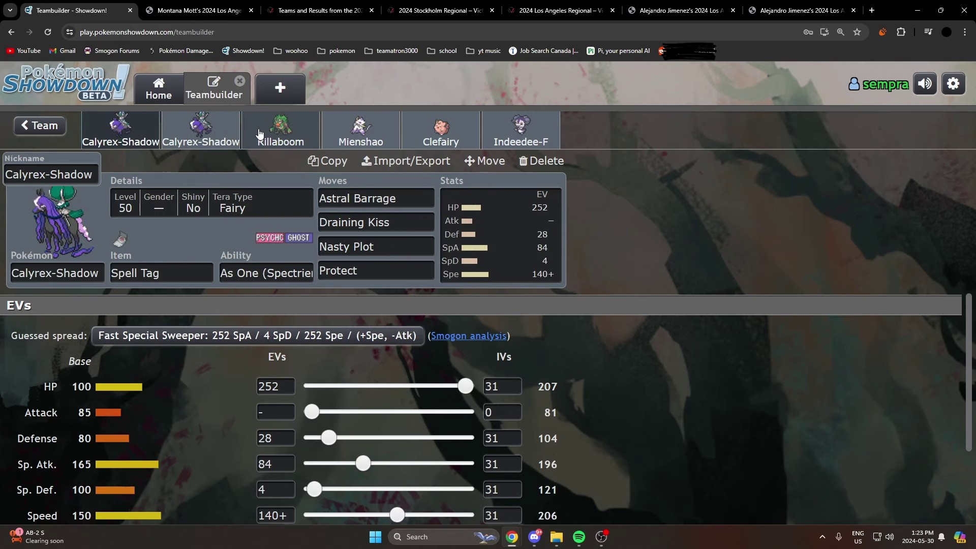
{"action": "left_click", "coordinate": [294, 129]}
{"action": "left_click", "coordinate": [40, 127]}
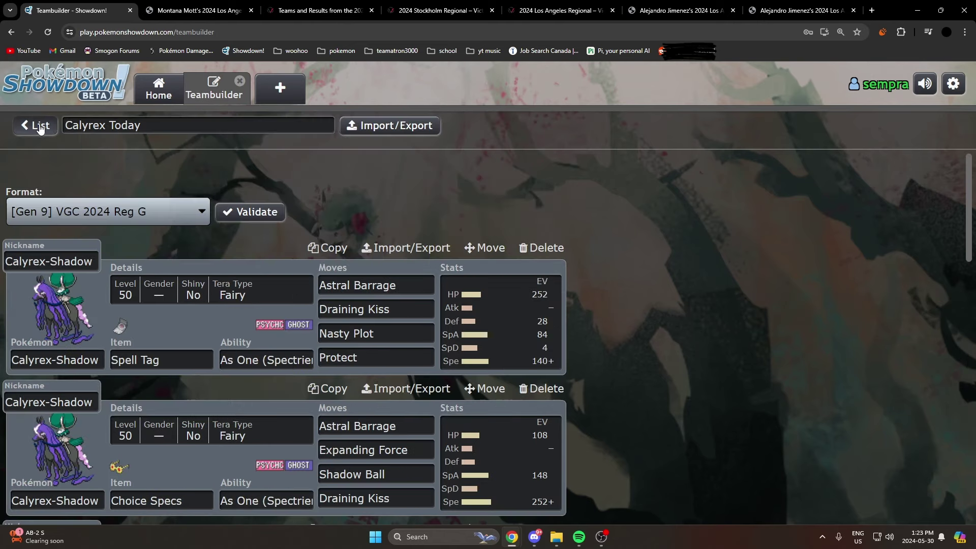